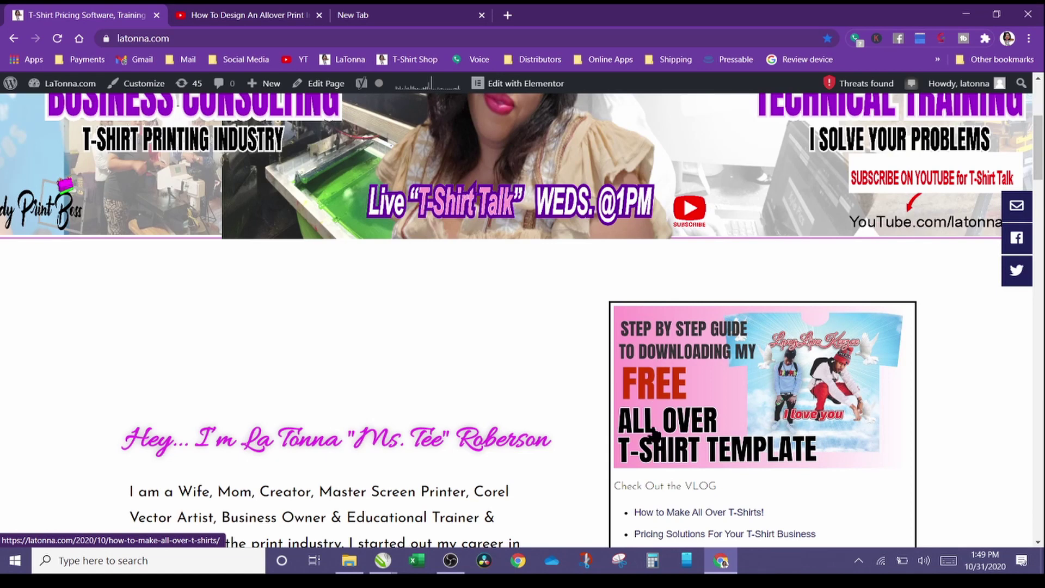
Step: Look over the homepage and open the free all over T-shirt template guide from its banner
scroll(656, 433, up, 5)
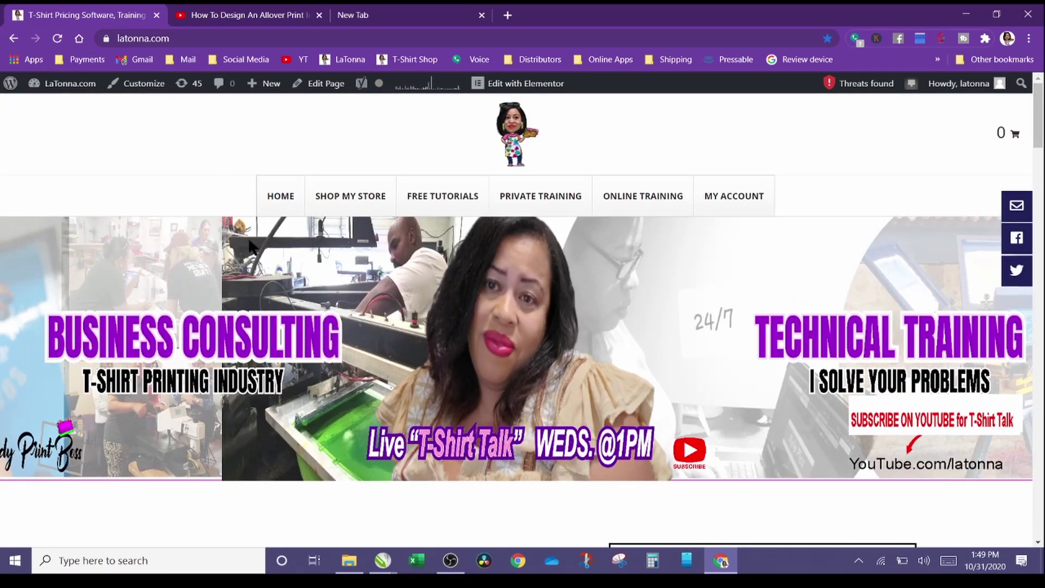
scroll(368, 253, down, 3)
scroll(368, 260, down, 1)
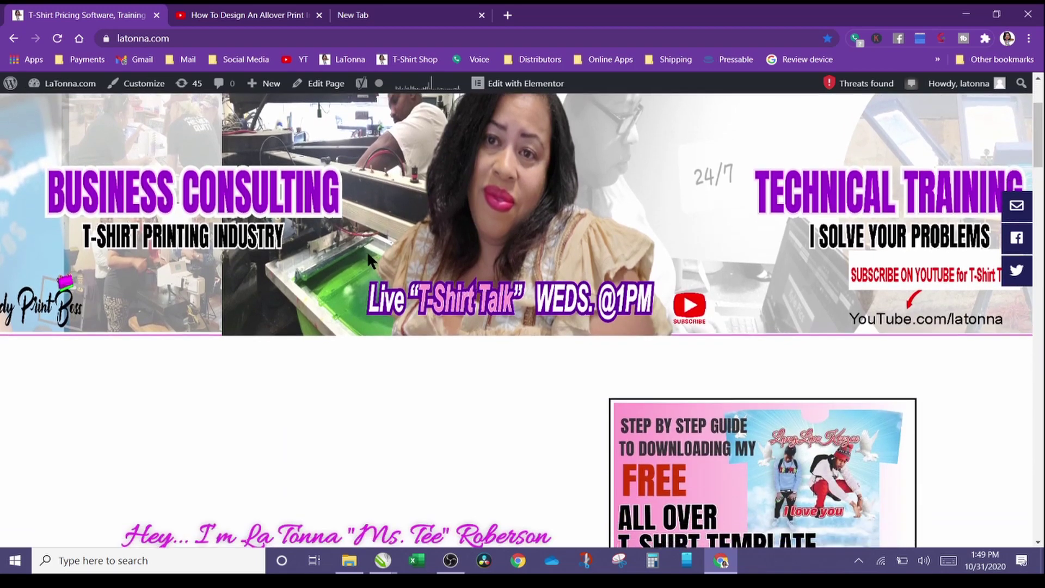
scroll(369, 261, up, 2)
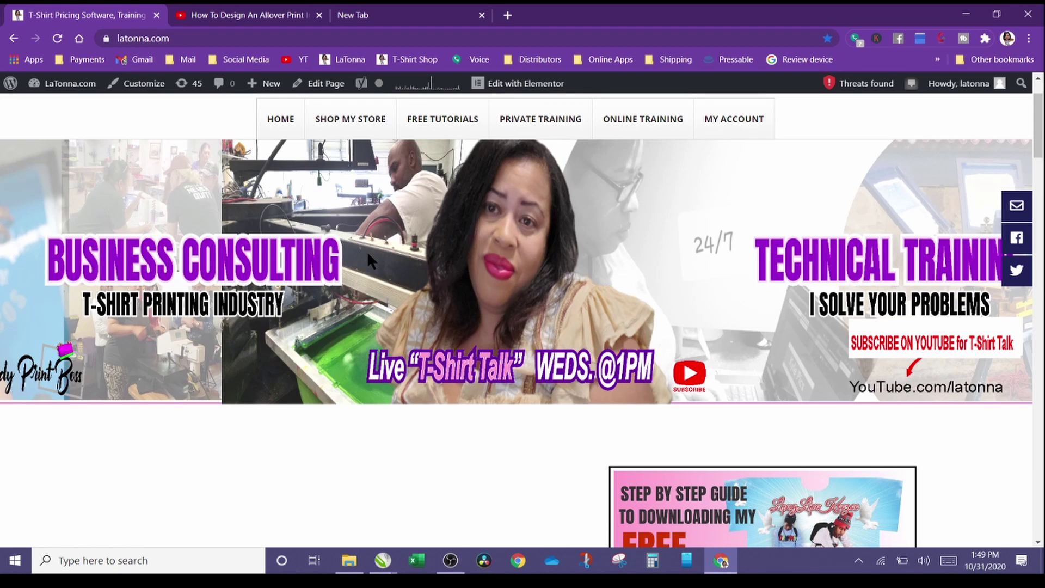
scroll(369, 257, down, 3)
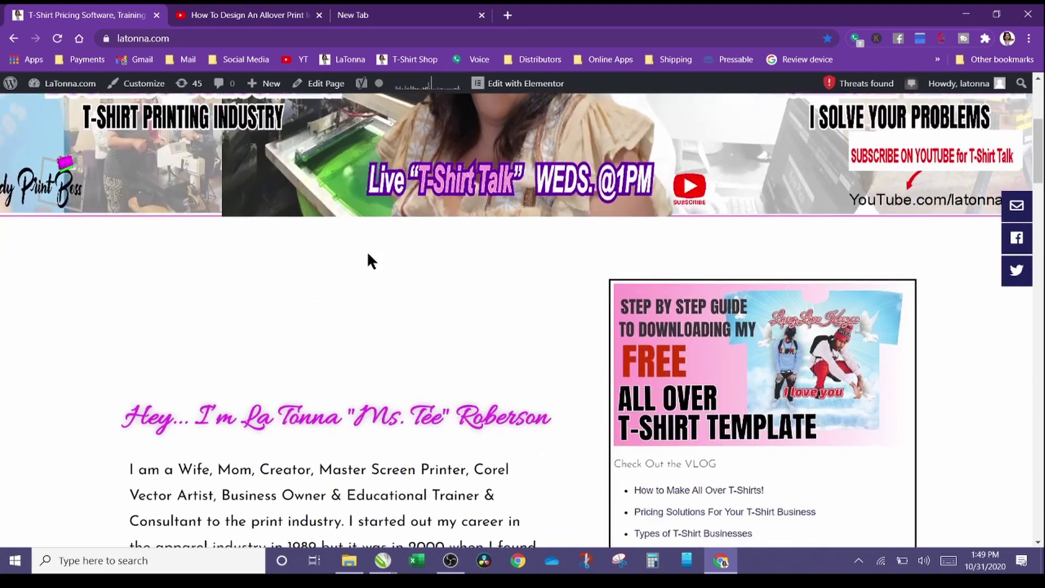
scroll(349, 256, up, 3)
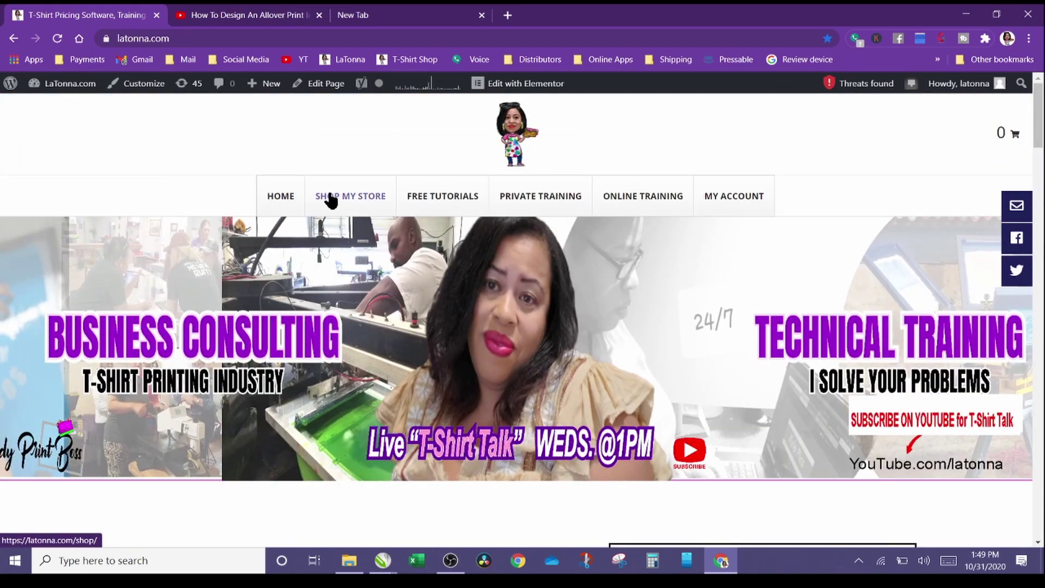
scroll(497, 297, down, 5)
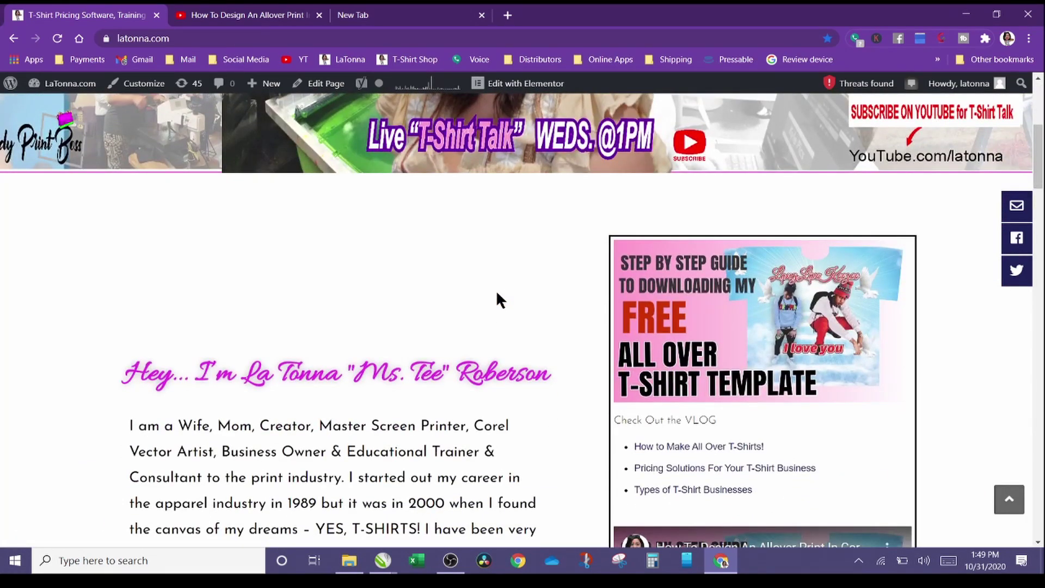
scroll(498, 293, down, 1)
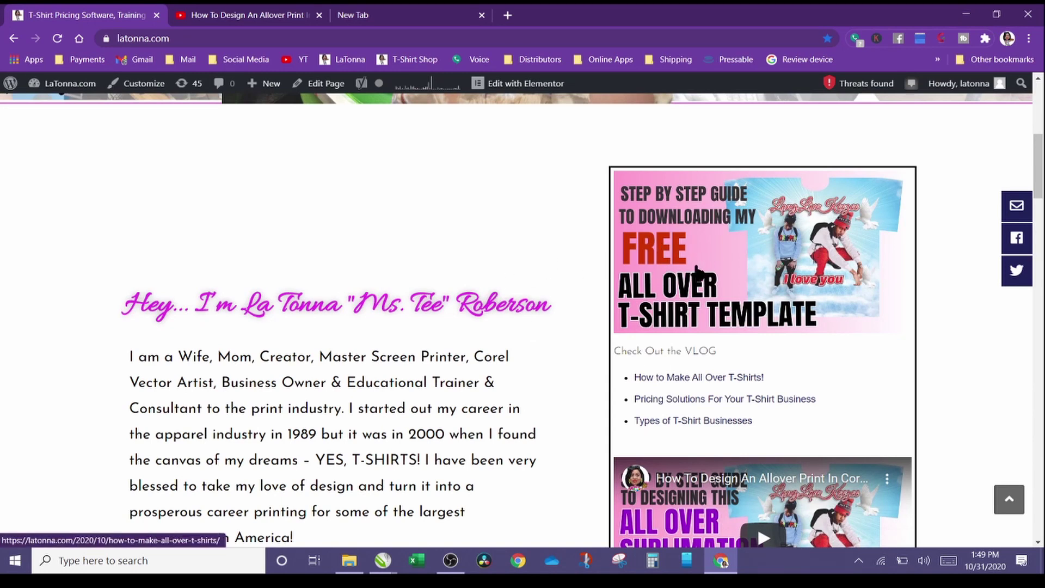
click(727, 278)
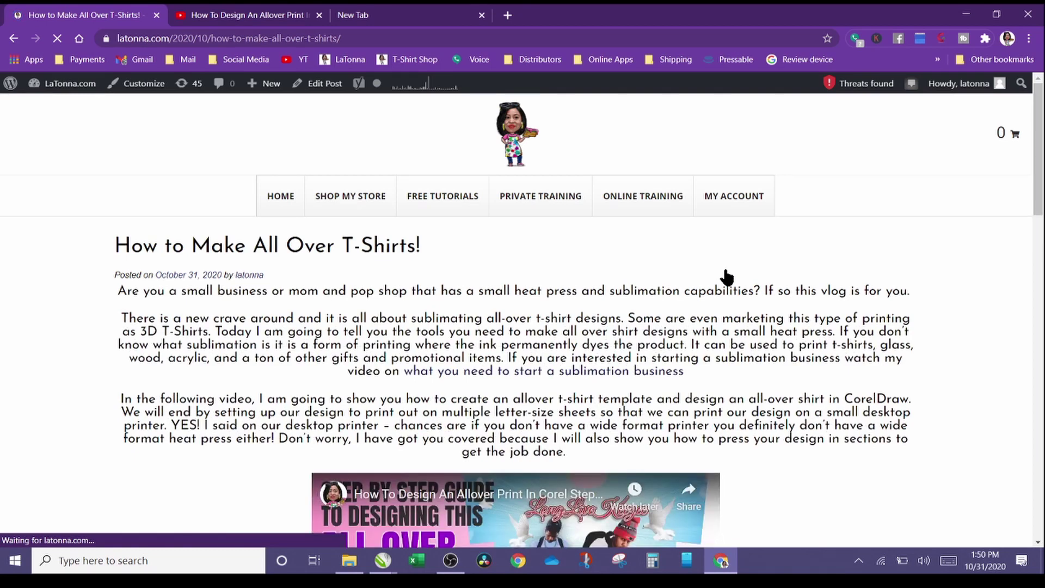
Step: Read through the vlog post and open the product page of the free All Over T-Shirt Template
scroll(727, 278, down, 3)
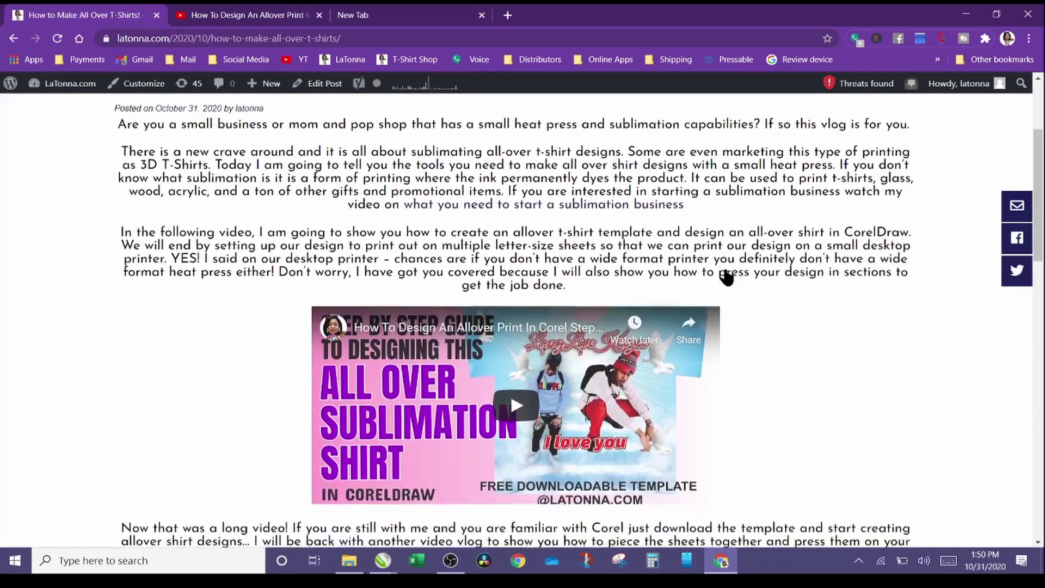
scroll(727, 277, down, 1)
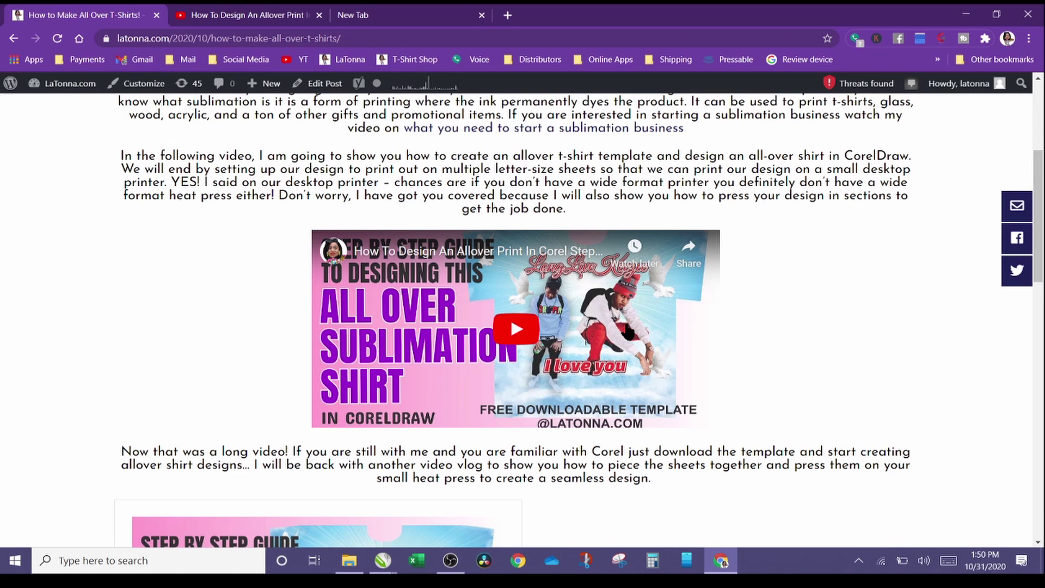
scroll(629, 331, down, 2)
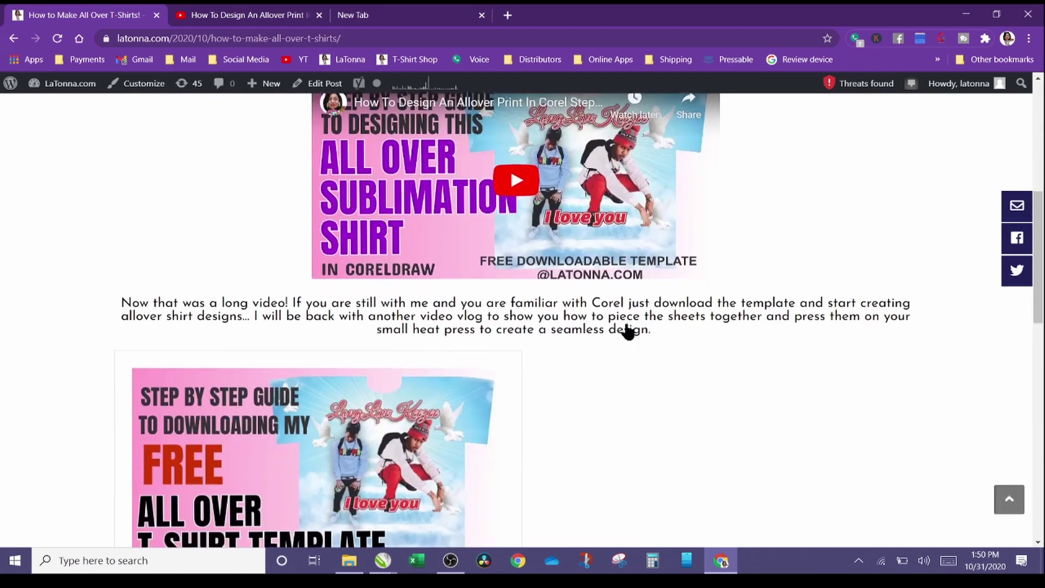
scroll(629, 331, up, 3)
scroll(629, 332, up, 1)
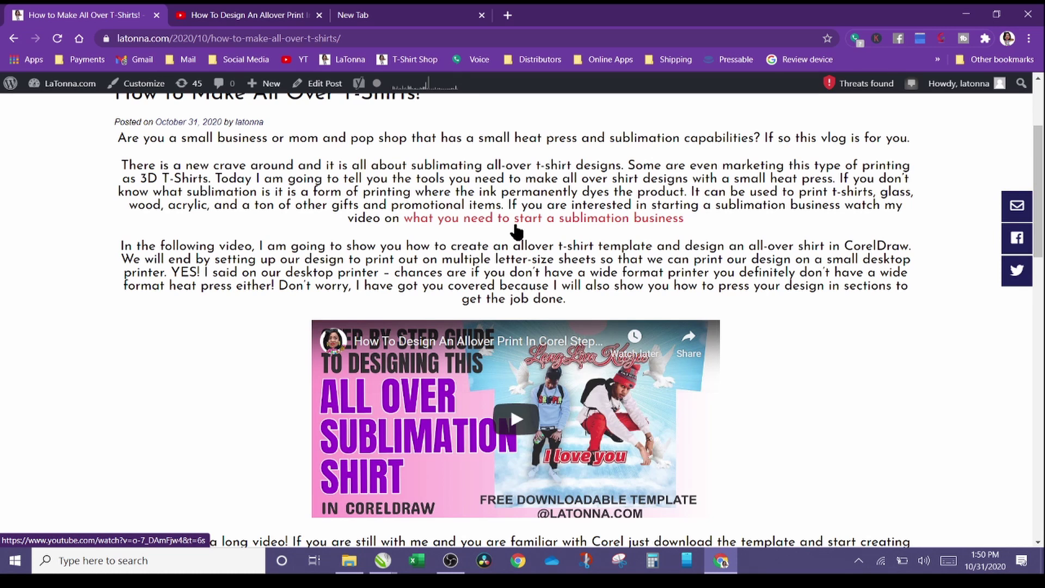
scroll(568, 348, down, 2)
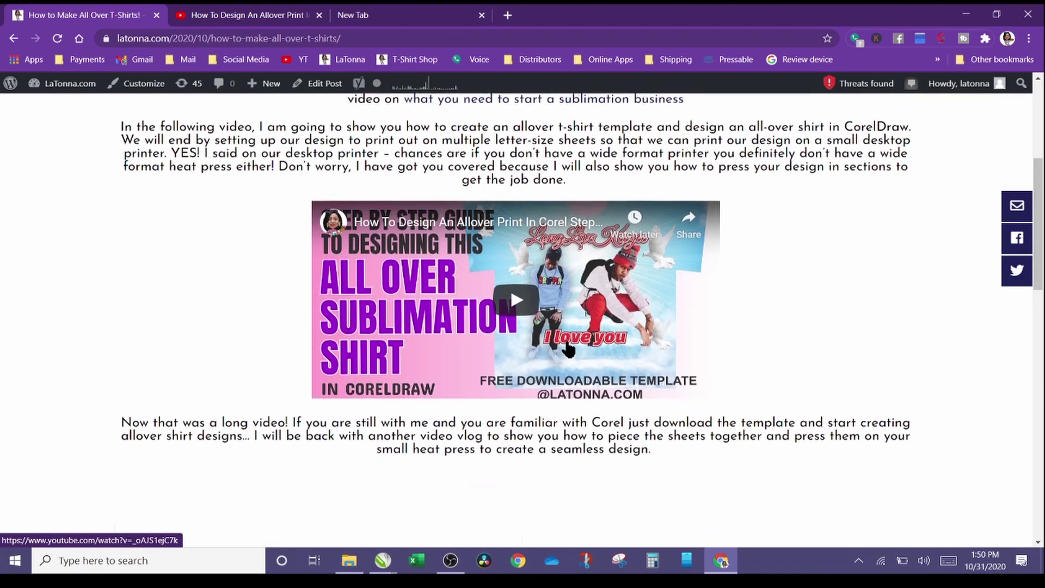
scroll(568, 349, down, 5)
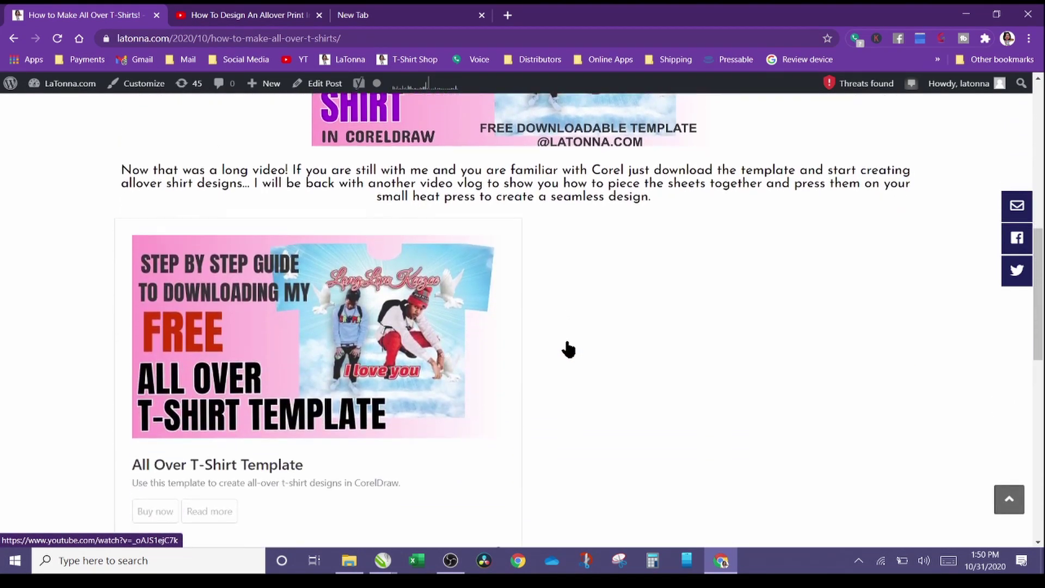
scroll(567, 348, down, 1)
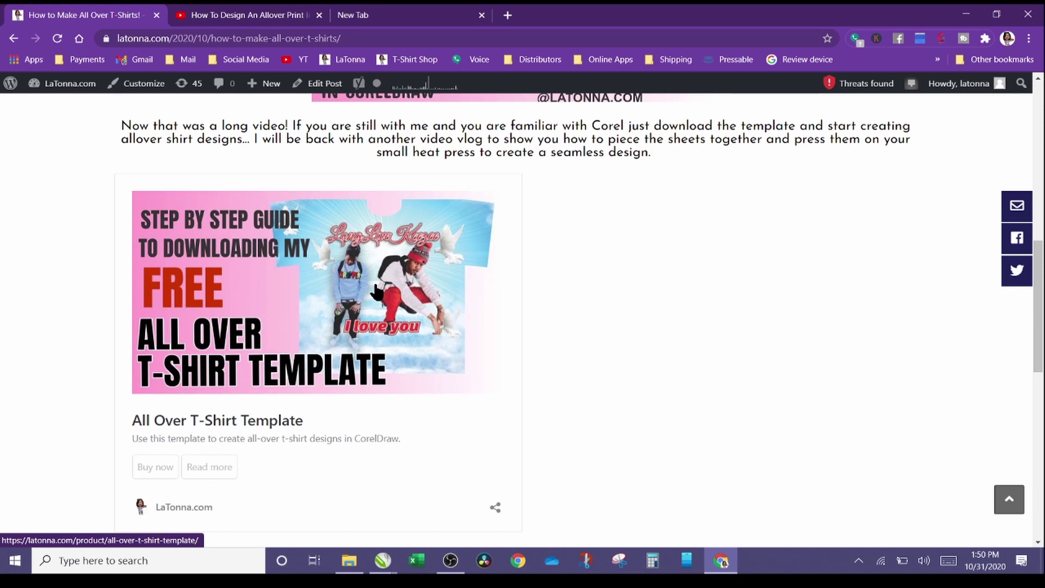
click(375, 293)
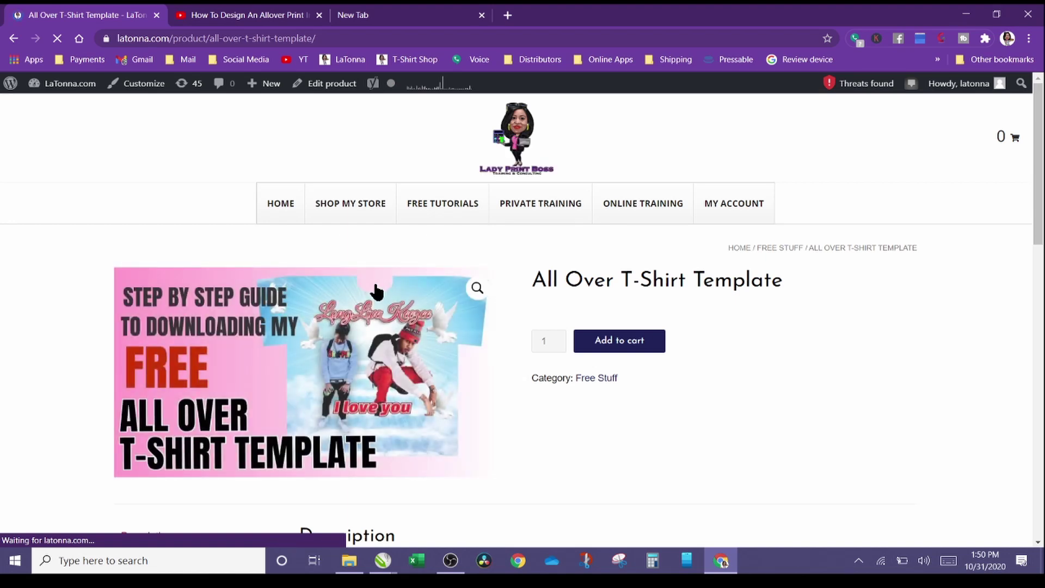
Step: Add the All Over T-Shirt Template to the cart and place the order with the website terms and conditions accepted
click(621, 348)
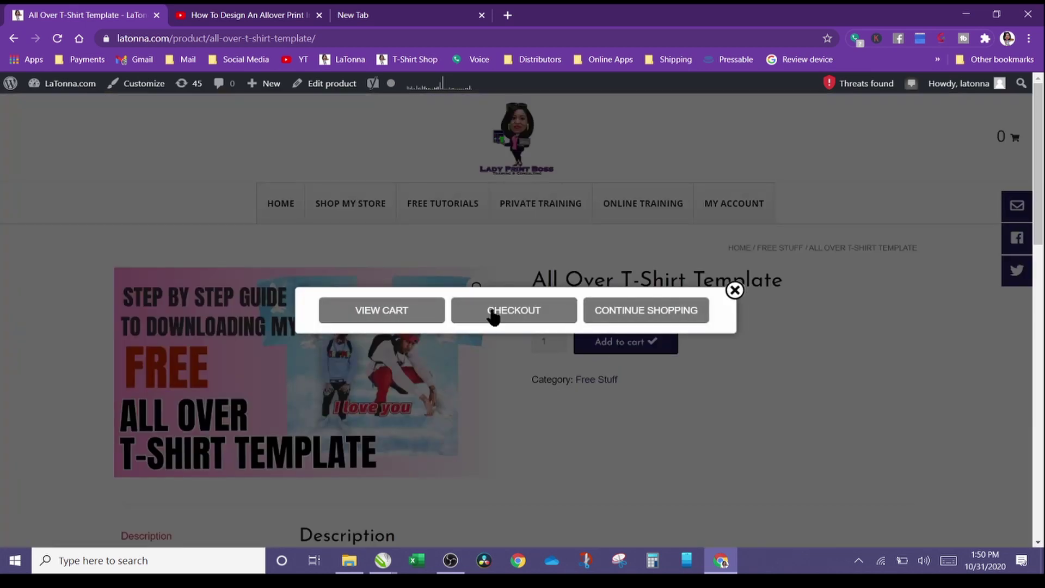
click(494, 317)
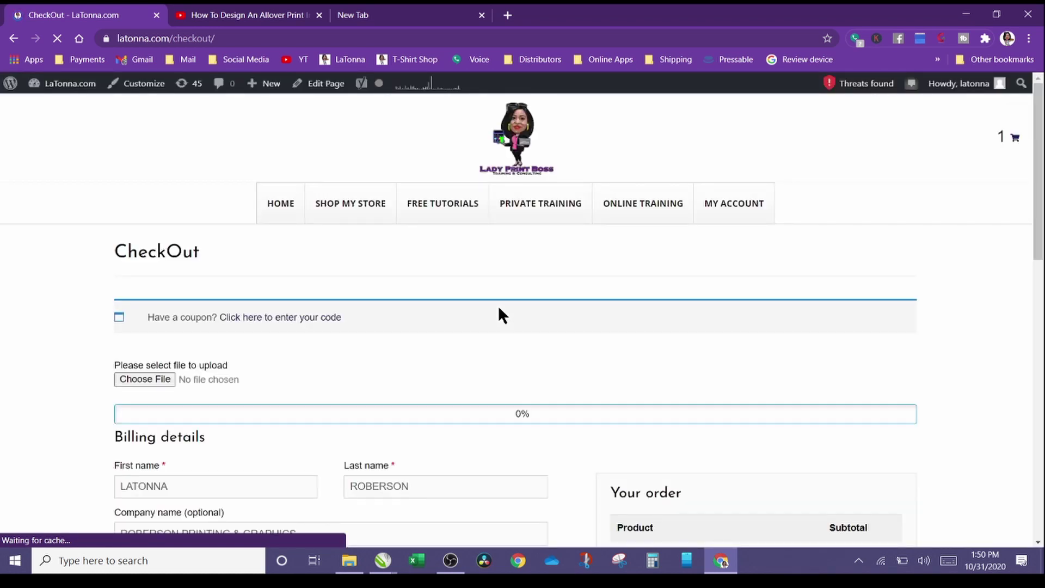
scroll(499, 308, down, 5)
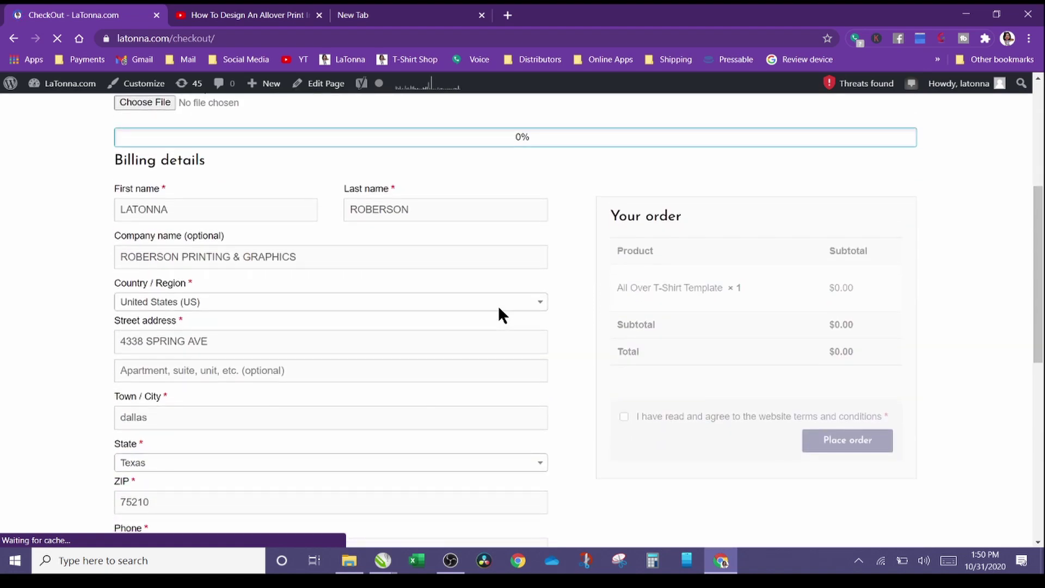
scroll(499, 309, down, 2)
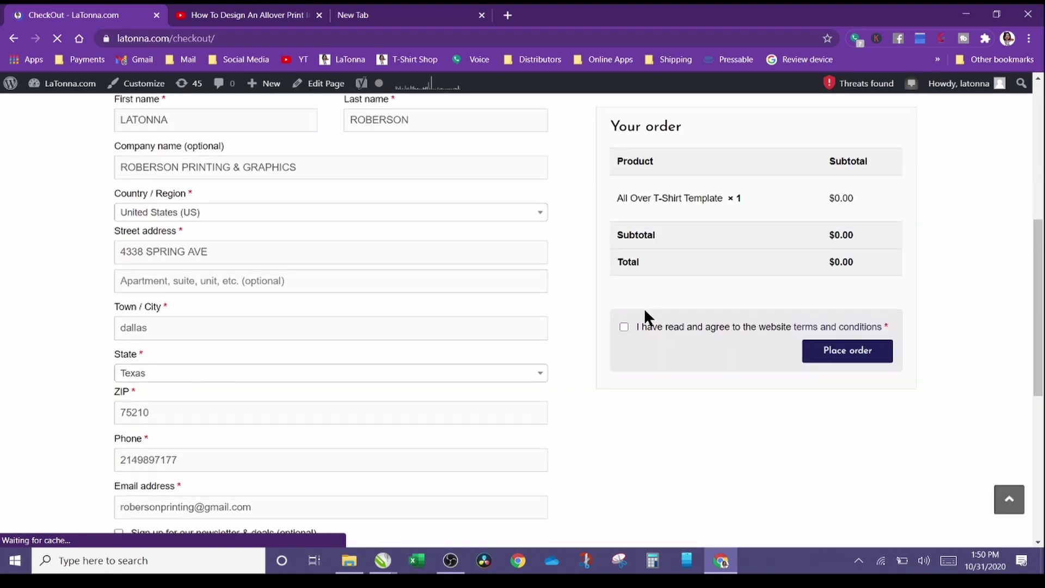
click(624, 327)
click(827, 351)
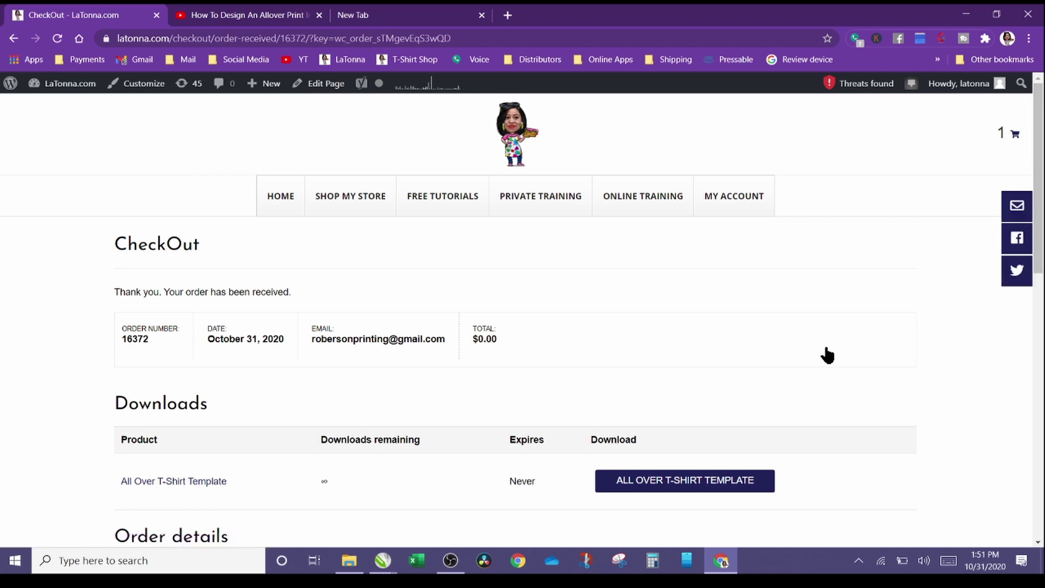
Step: Start downloading the All Over T-Shirt Template from the order's downloads and cancel saving the zip file
scroll(827, 356, down, 3)
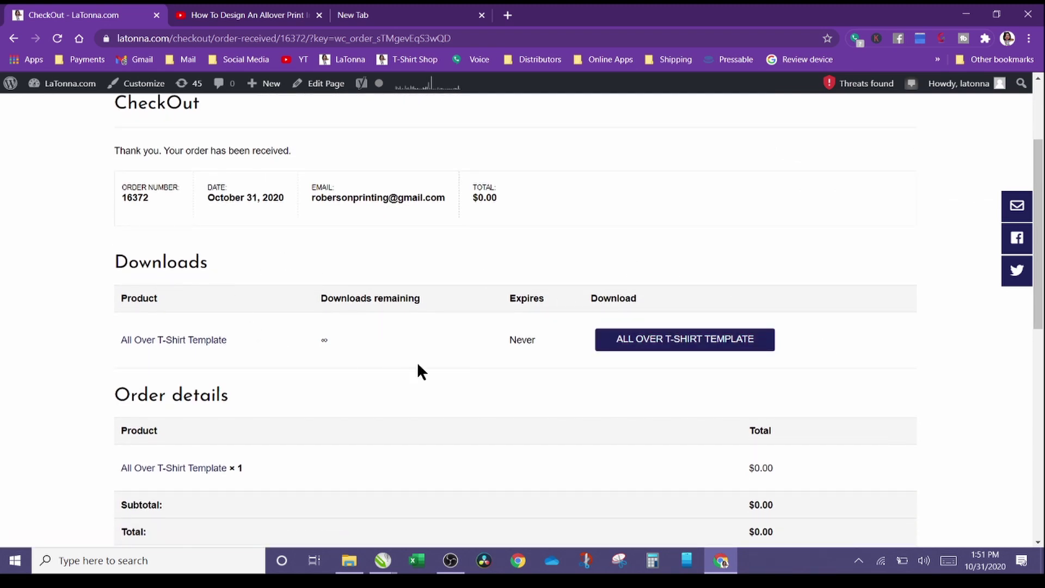
scroll(419, 365, down, 1)
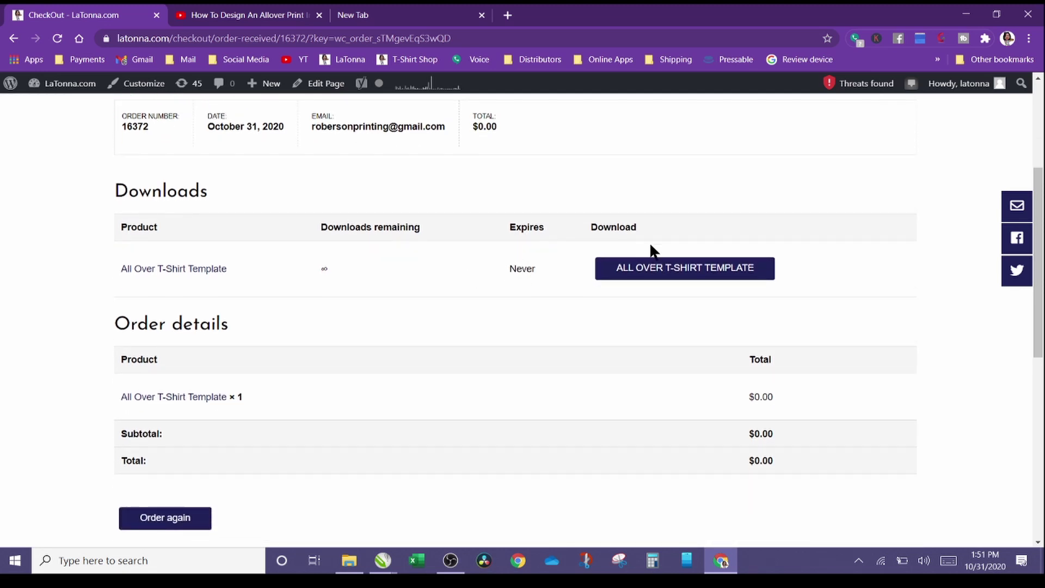
click(689, 274)
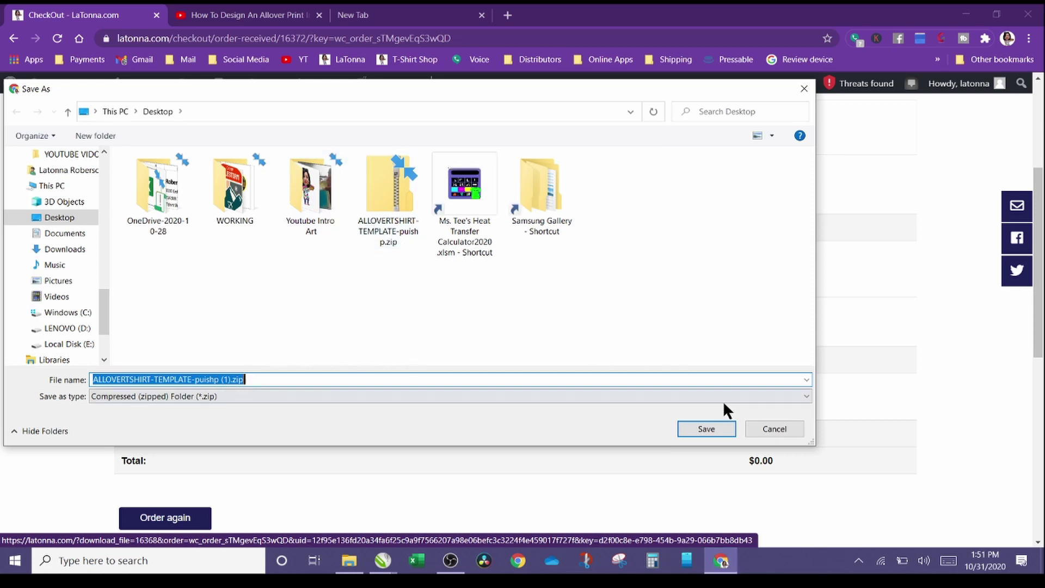
click(768, 428)
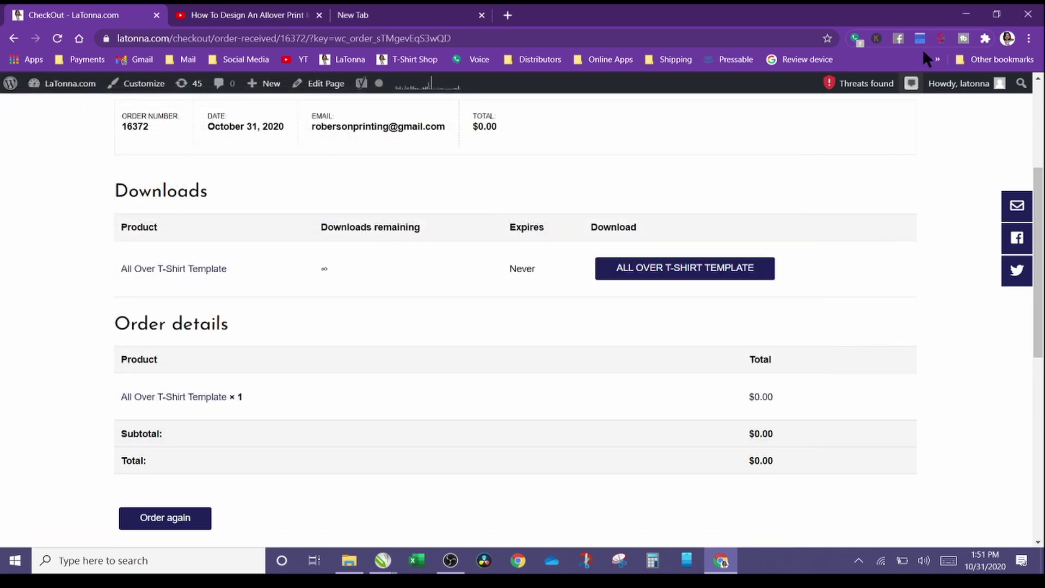
Step: Go to the desktop and extract all files from ALLOVERTSHIRT-TEMPLATE-puishp.zip into the suggested desktop folder, closing the archive window when done
click(963, 14)
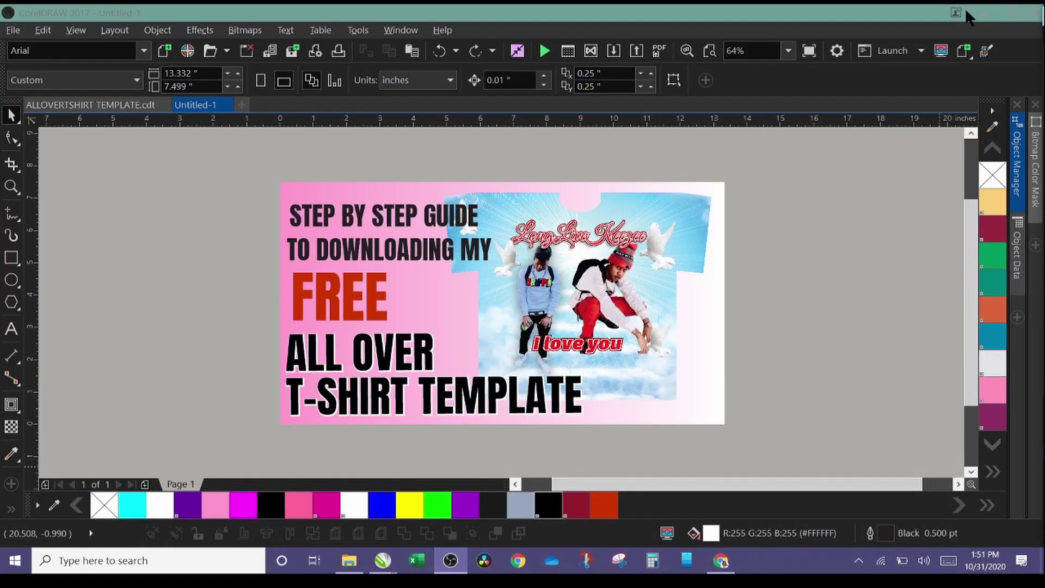
click(983, 11)
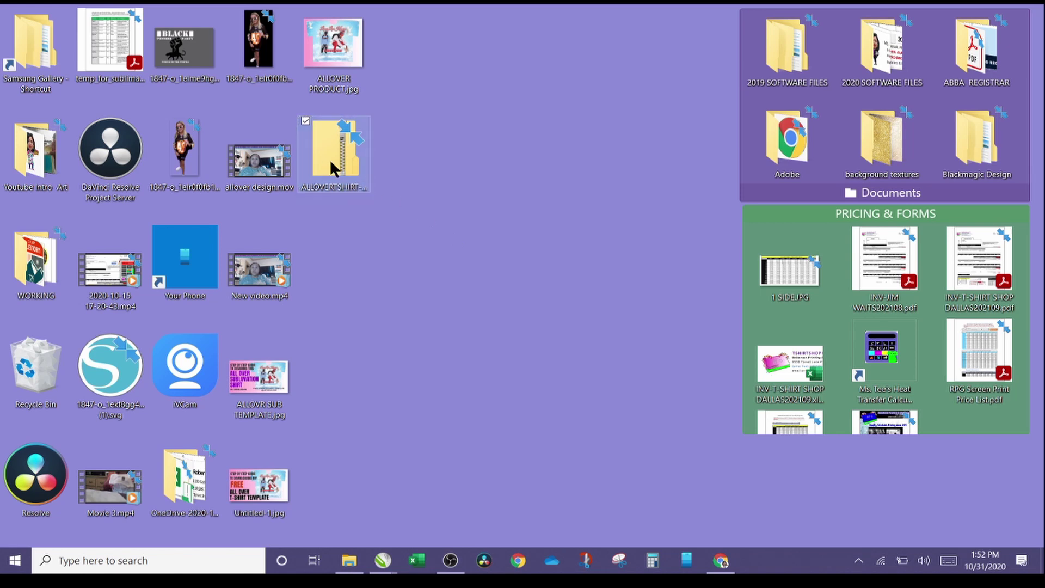
double_click(329, 159)
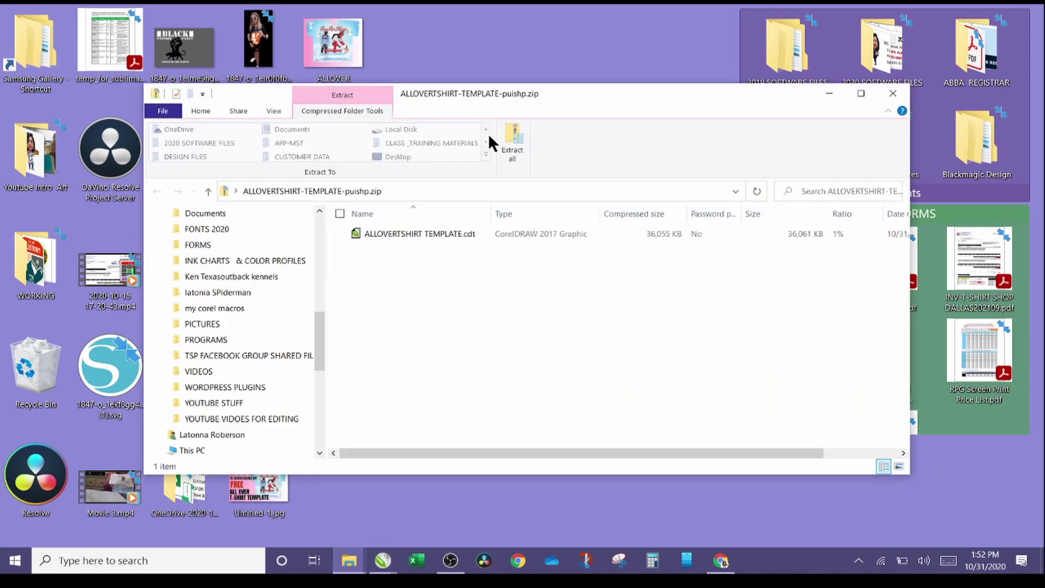
click(505, 136)
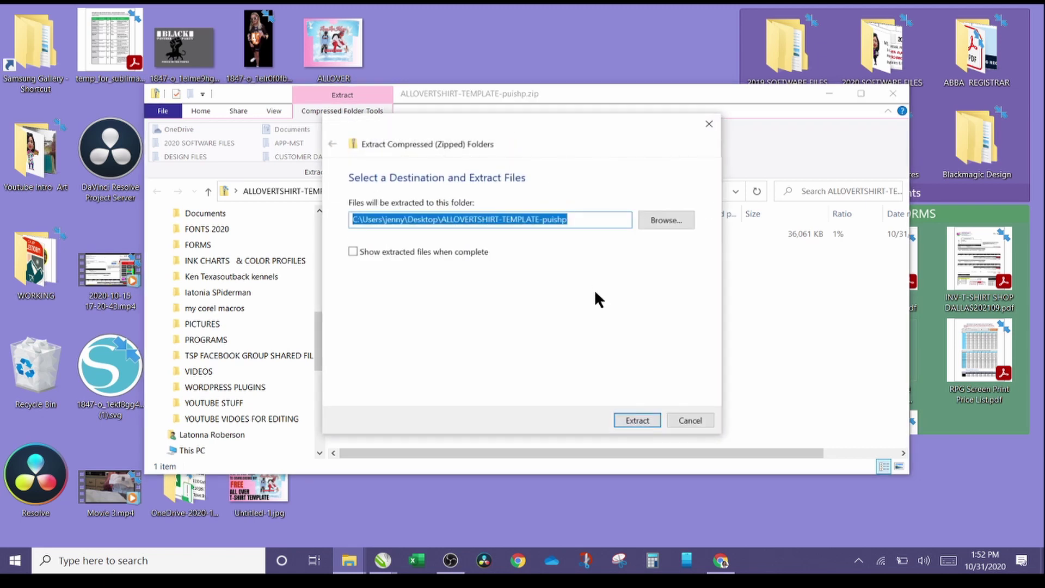
click(649, 419)
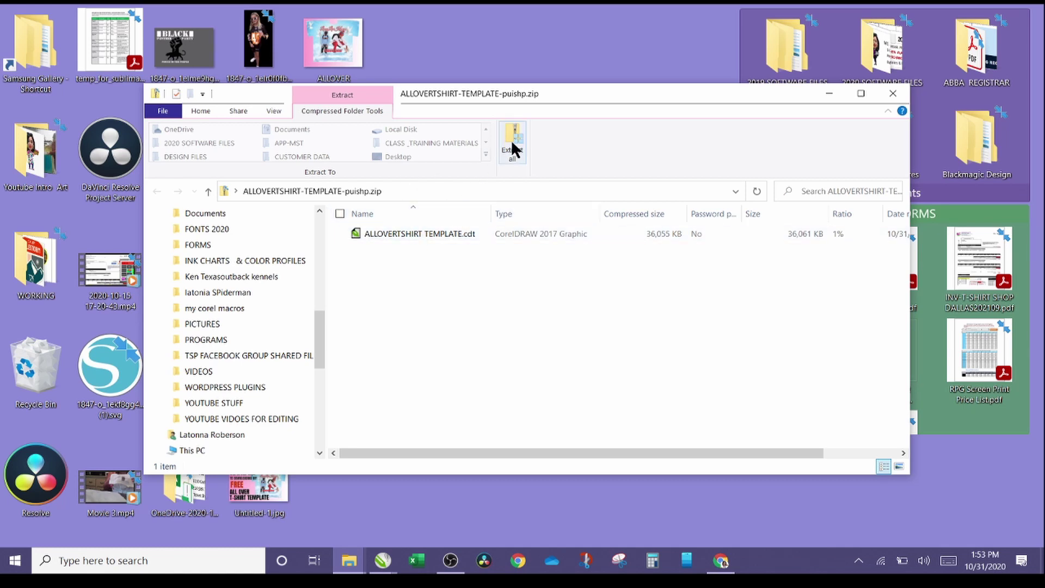
drag(489, 88, 542, 134)
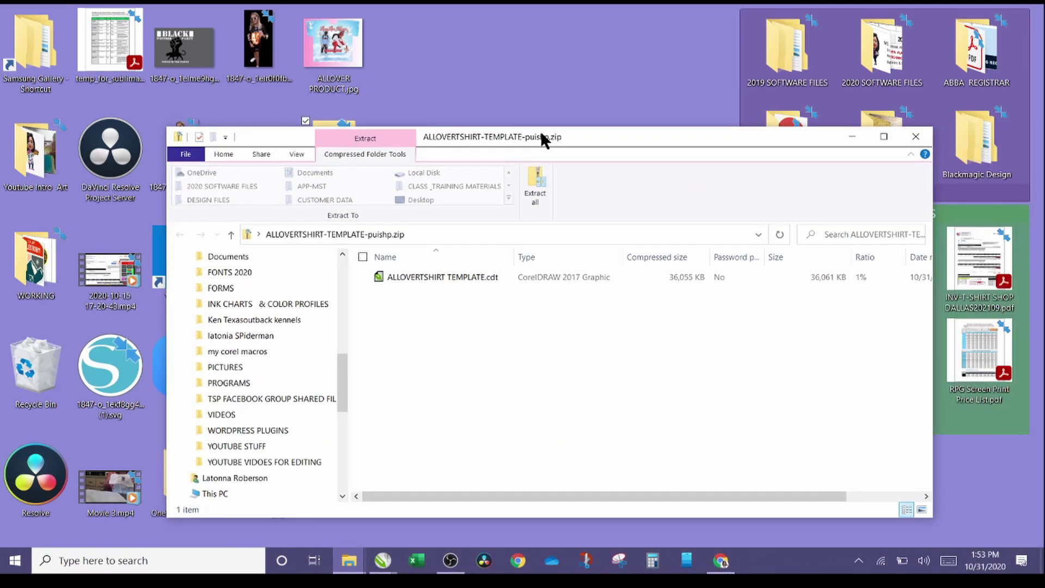
click(914, 137)
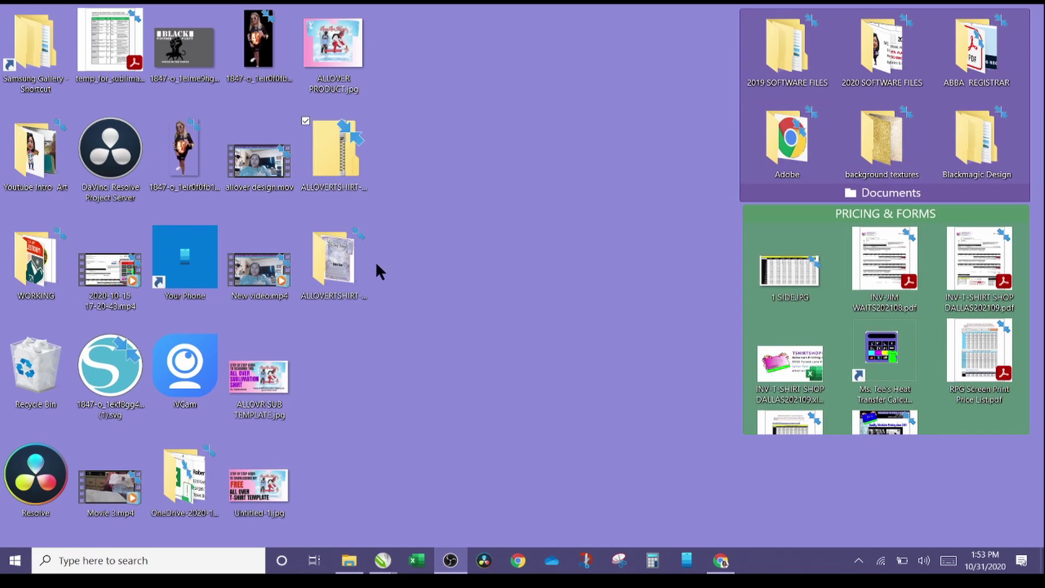
Step: Switch to CorelDRAW and view the Save as Template dialog for the all-over shirt design, leaving it without saving
key(alt+Tab)
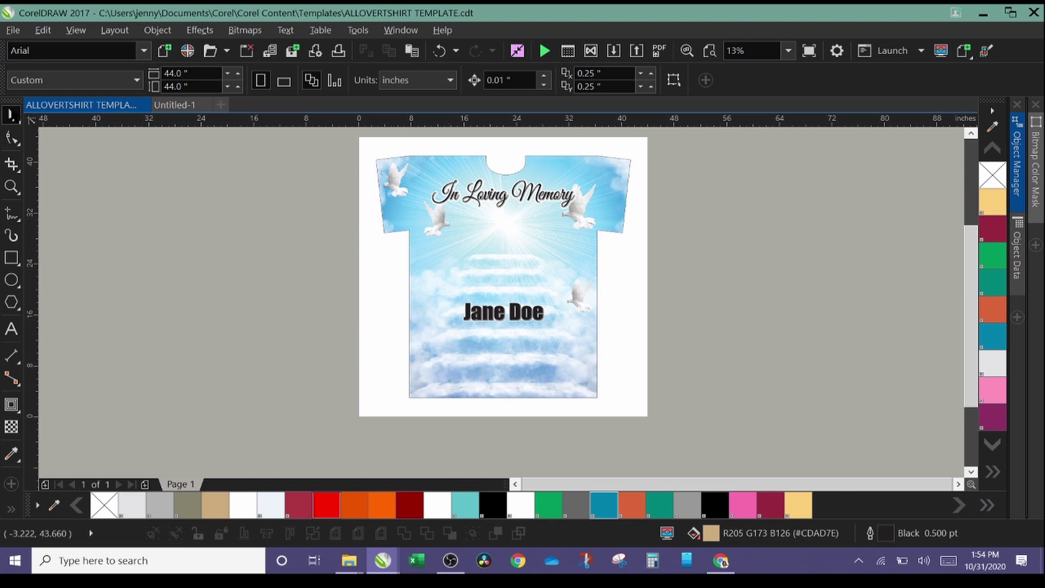
click(21, 32)
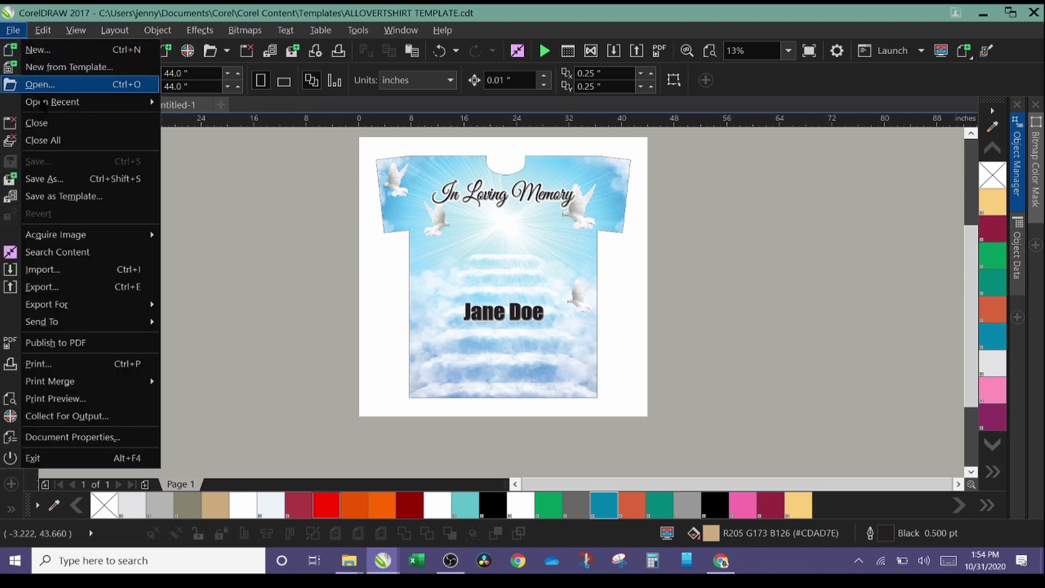
click(61, 197)
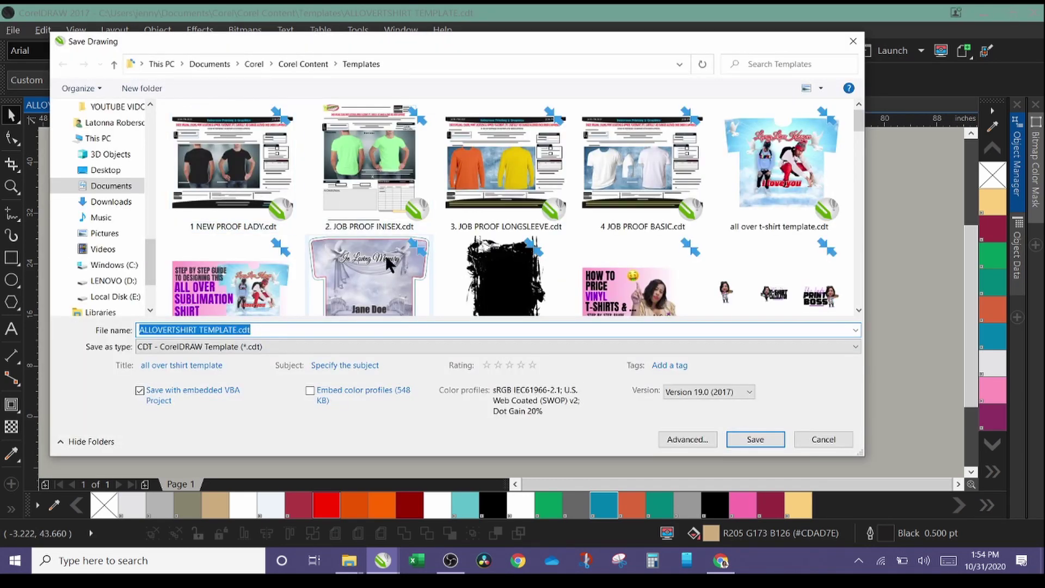
click(830, 444)
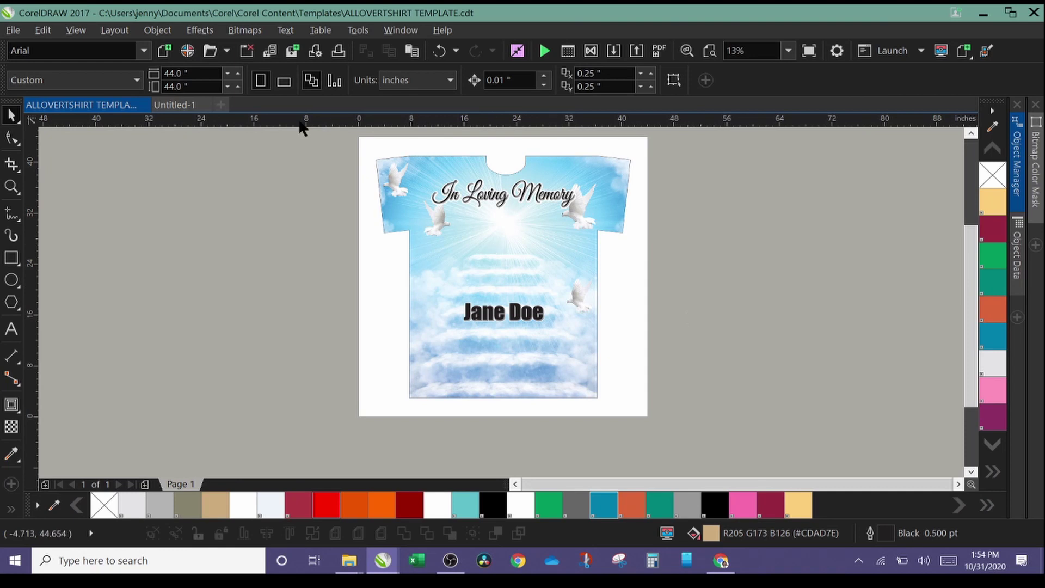
Step: Browse the saved templates available for a new document, find the all-over T-shirt template, and close the list without opening one
click(13, 32)
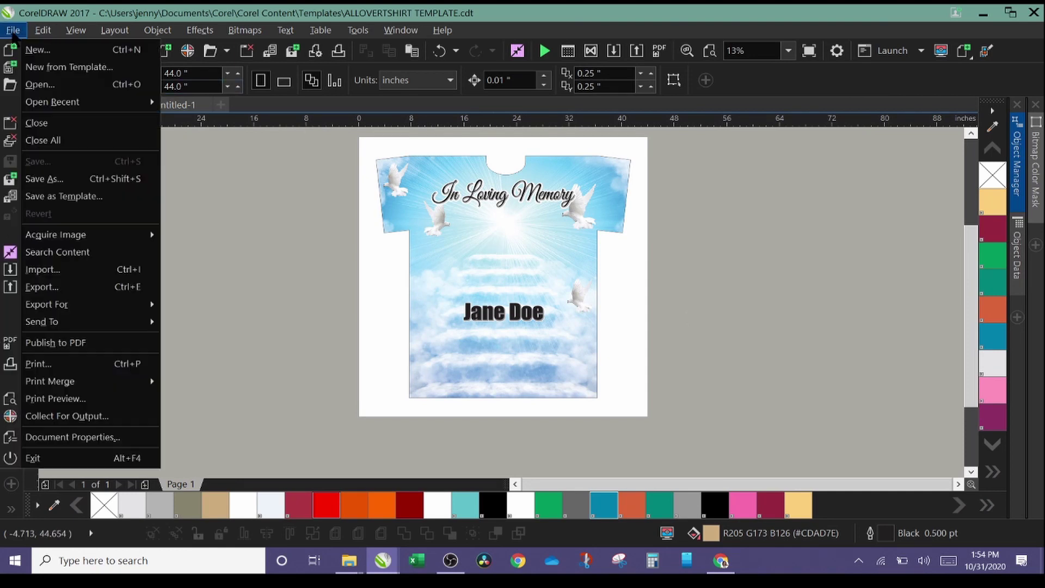
click(48, 67)
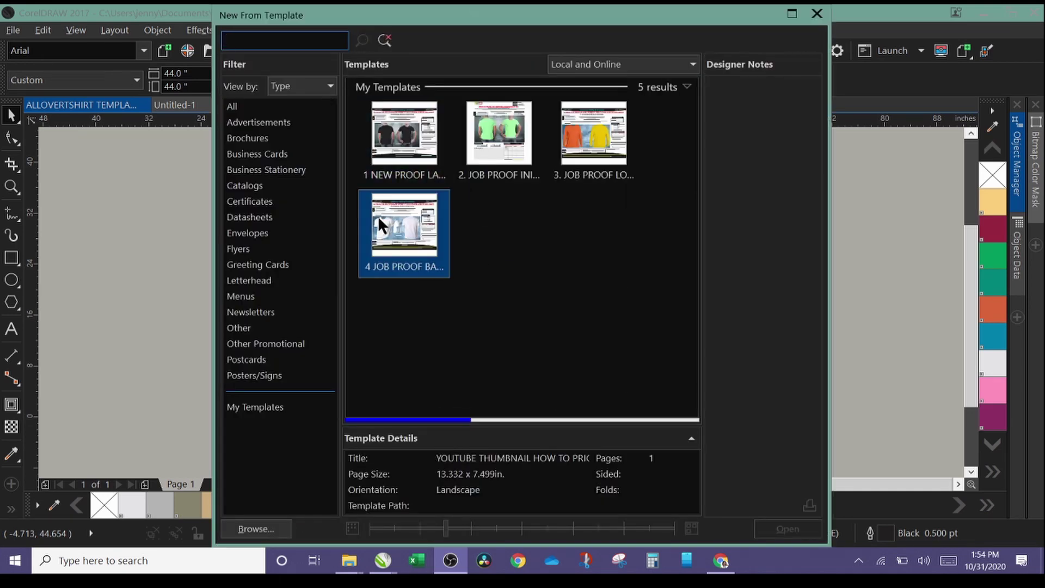
mouse_move(582, 204)
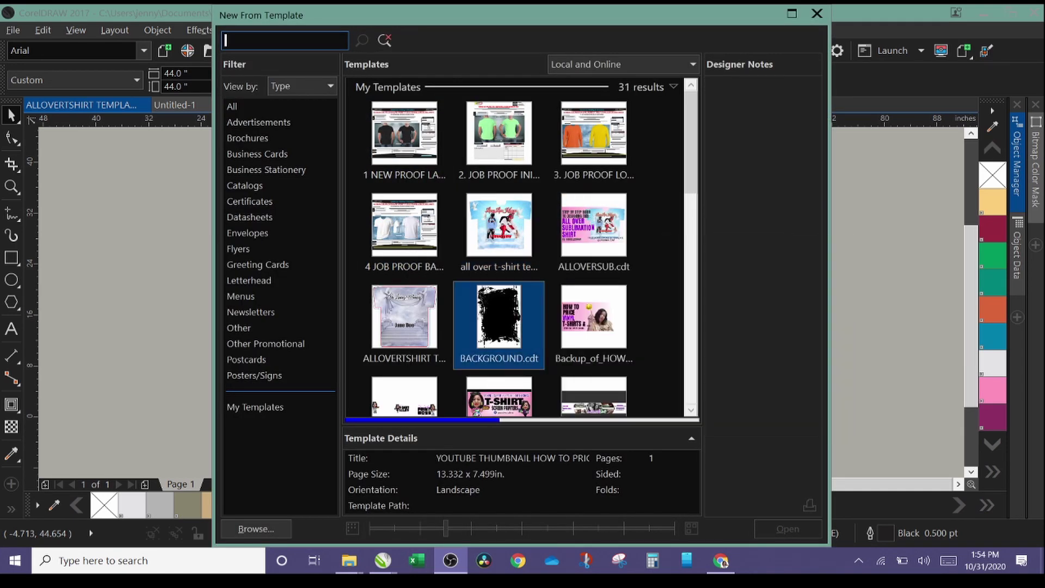
mouse_move(404, 318)
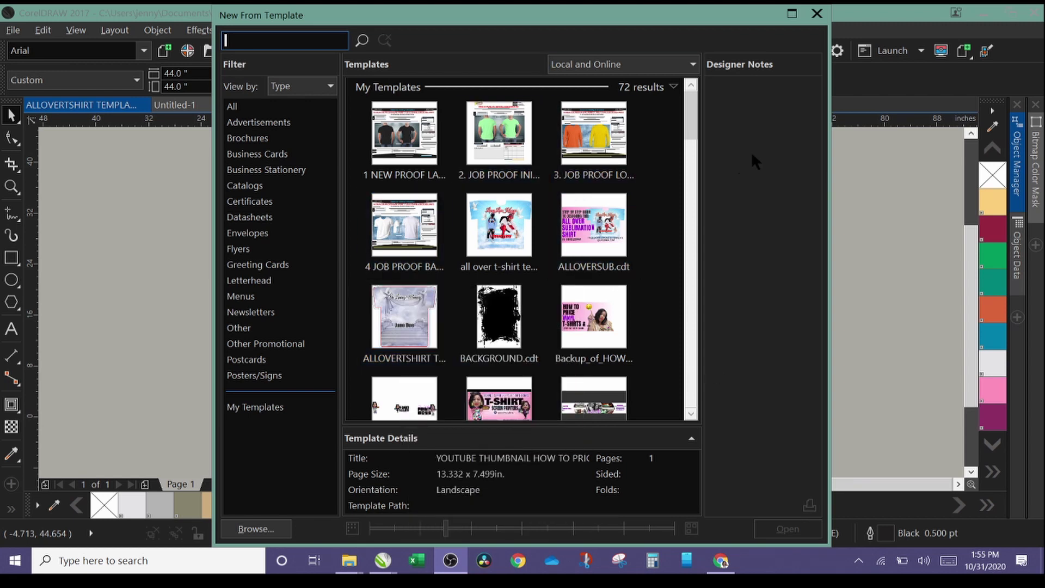
click(817, 14)
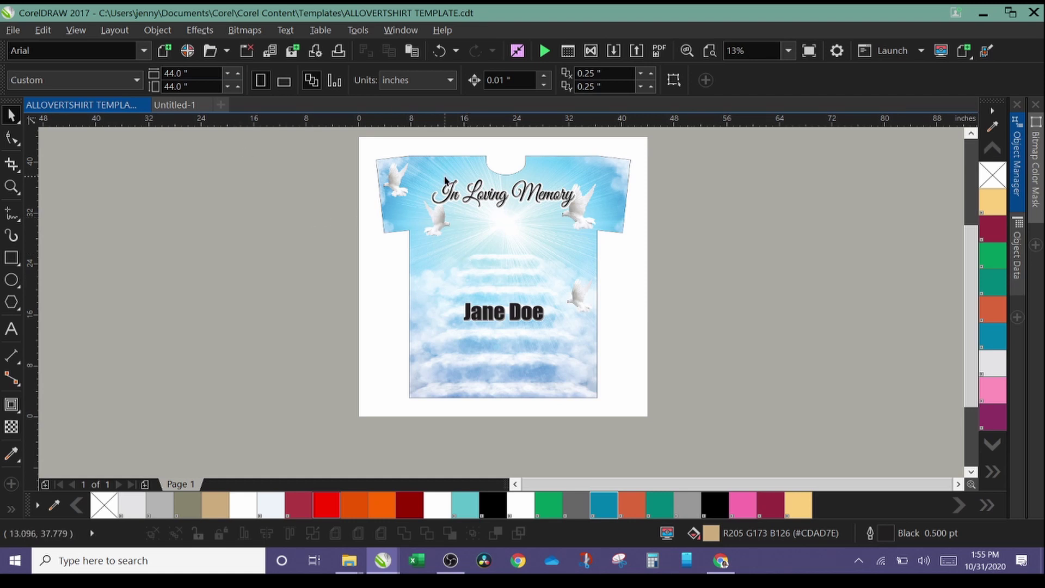
Step: Select the "In Loving Memory" text and the name text on the shirt in turn, and clear the selection
click(456, 196)
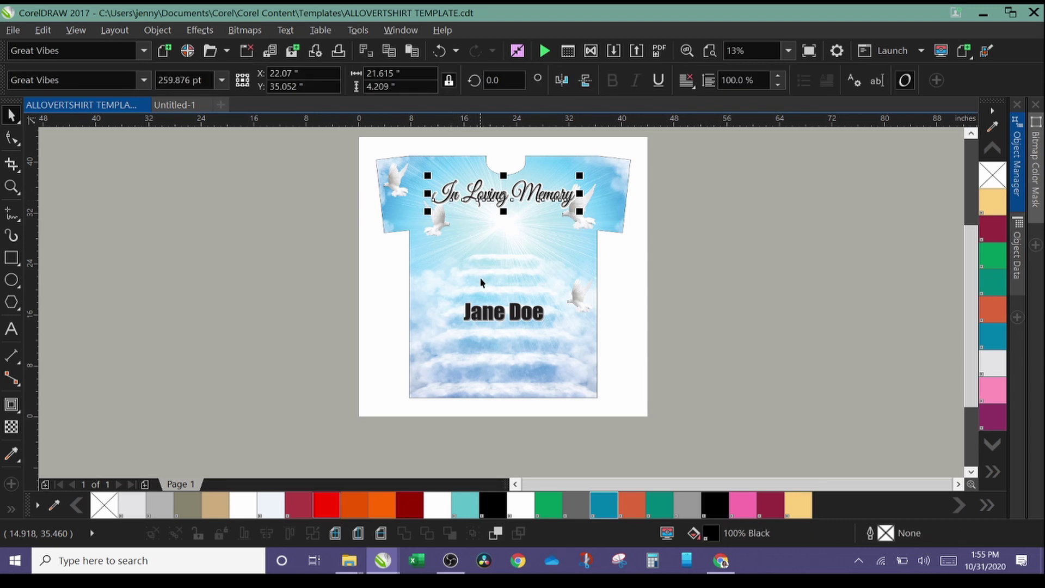
click(485, 312)
click(449, 349)
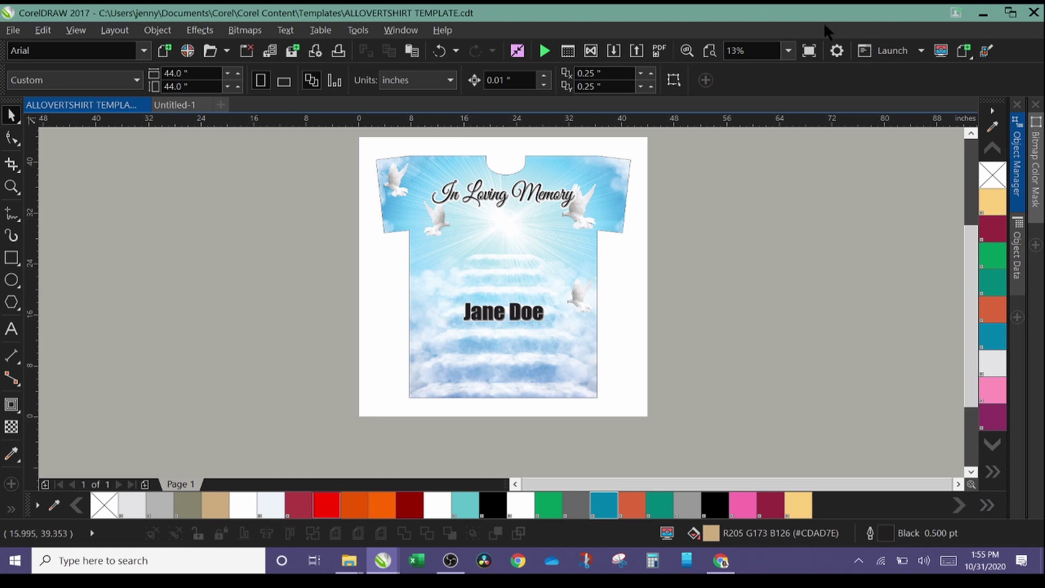
Step: Display the Object Manager and check which command turns it on, leaving it open beside the shirt design
click(1017, 161)
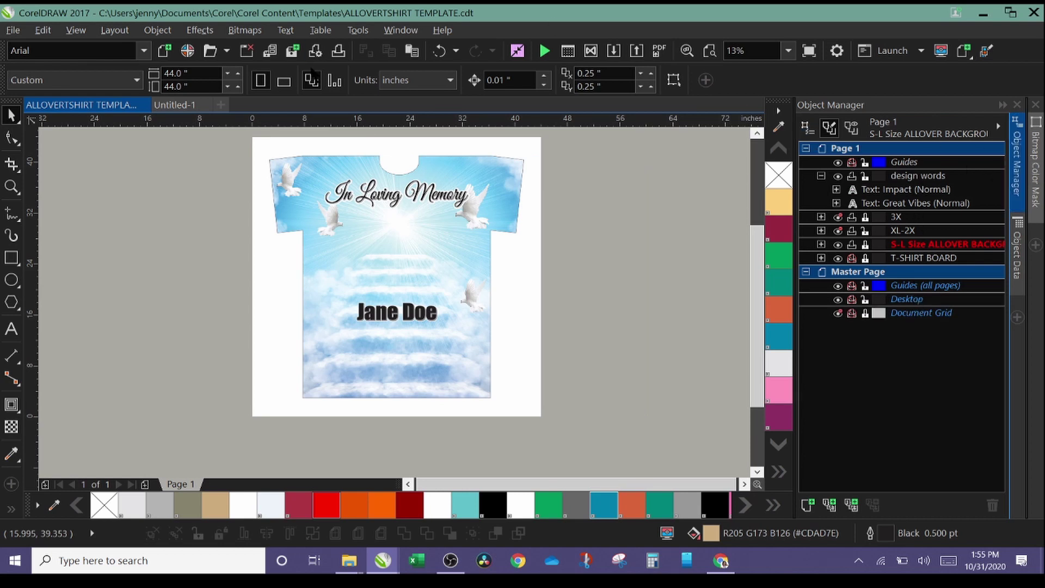
click(158, 30)
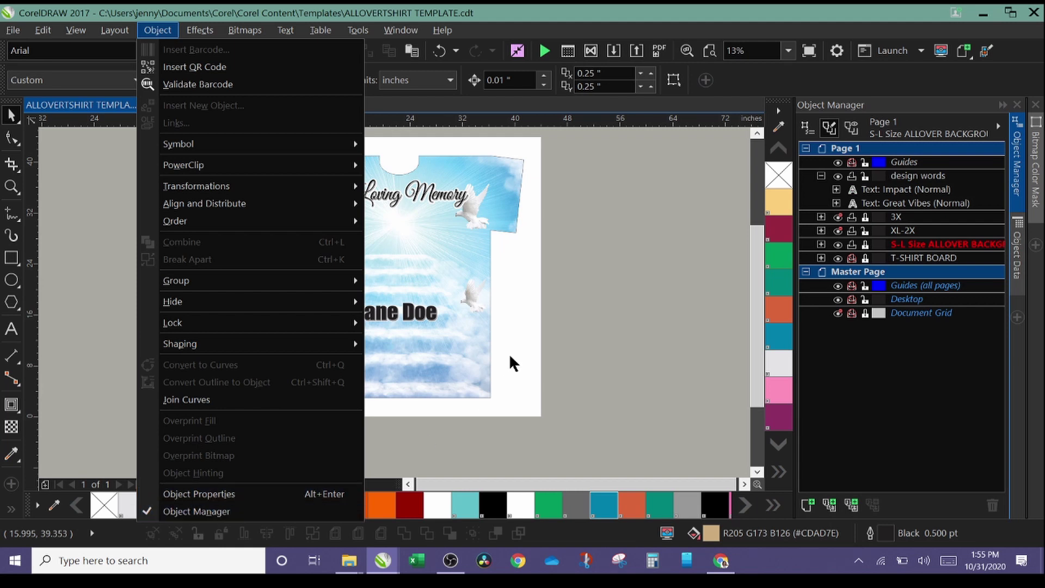
click(628, 265)
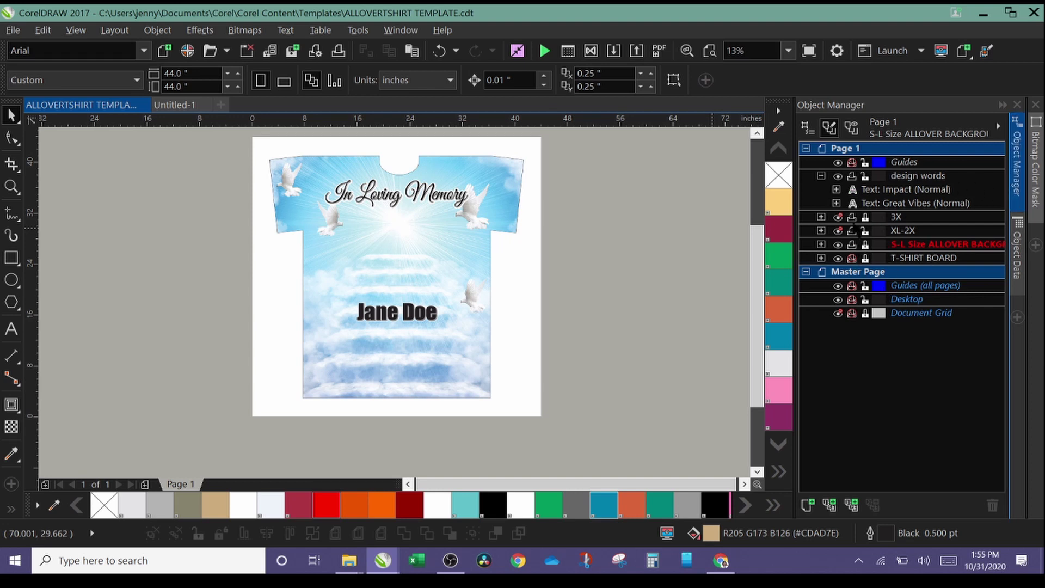
Step: Hide the S-L Size ALLOVER background and design words layers and pick the T-SHIRT BOARD layer to examine the bare board
click(839, 231)
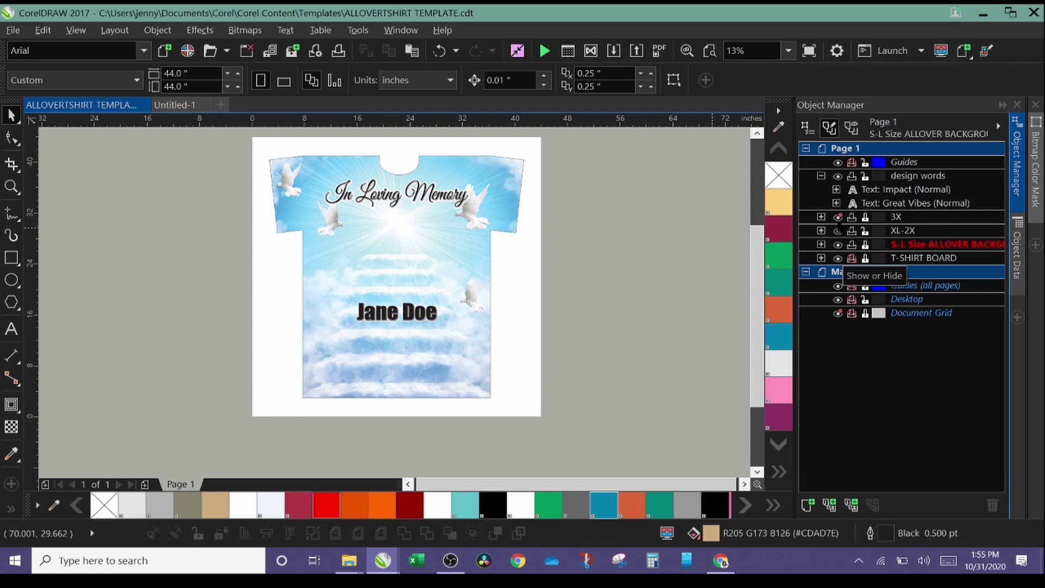
click(838, 245)
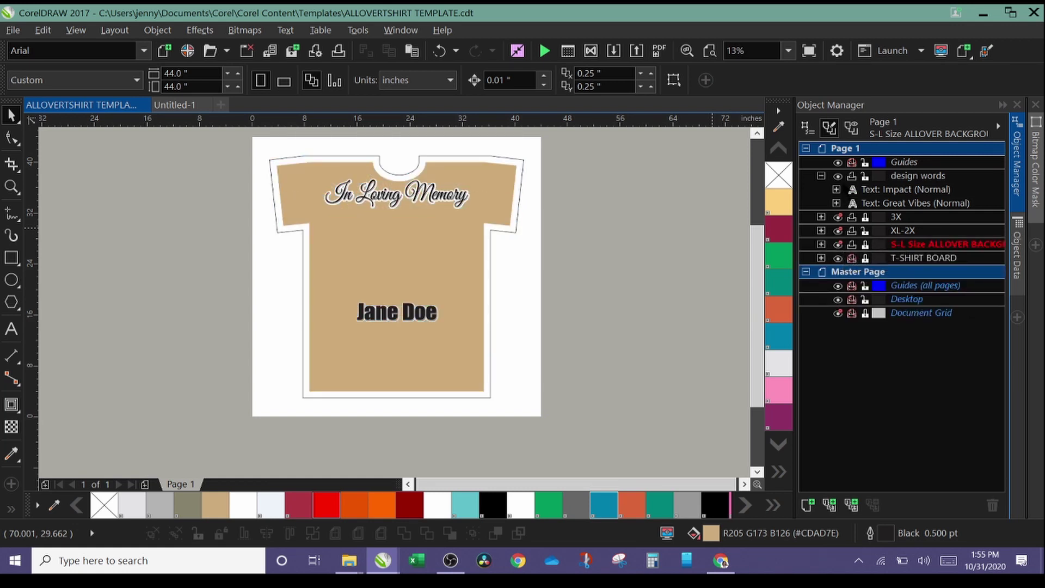
click(838, 176)
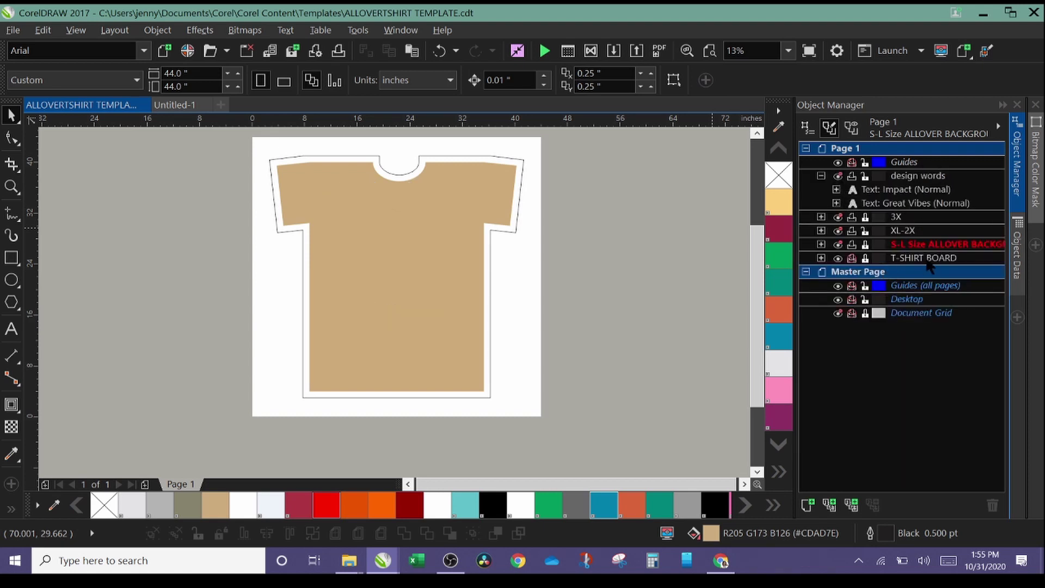
double_click(913, 260)
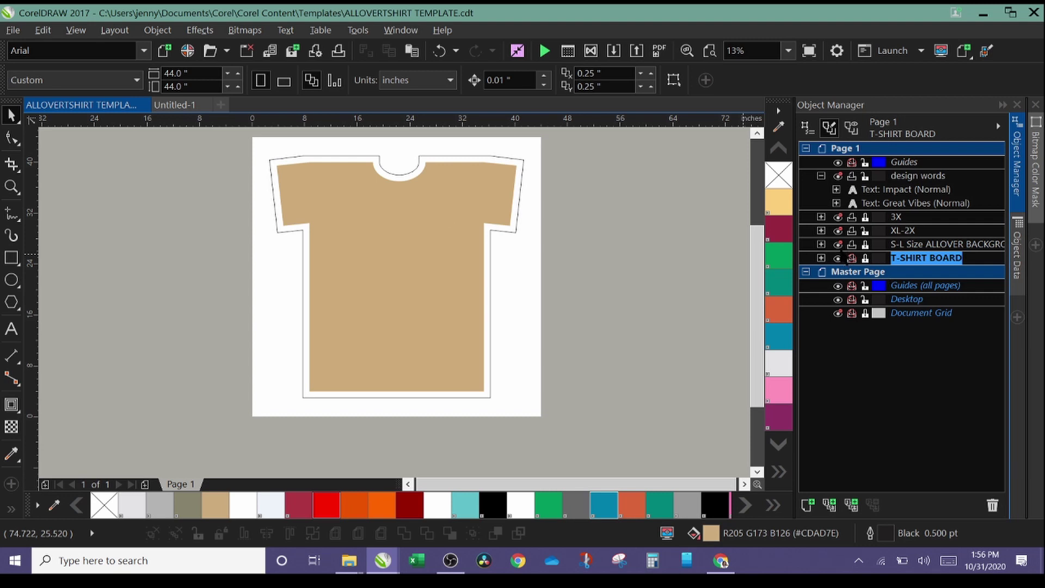
Step: Show the 3X, design words and S-L Size ALLOVER background layers together, with the T-SHIRT BOARD layer hidden
click(839, 257)
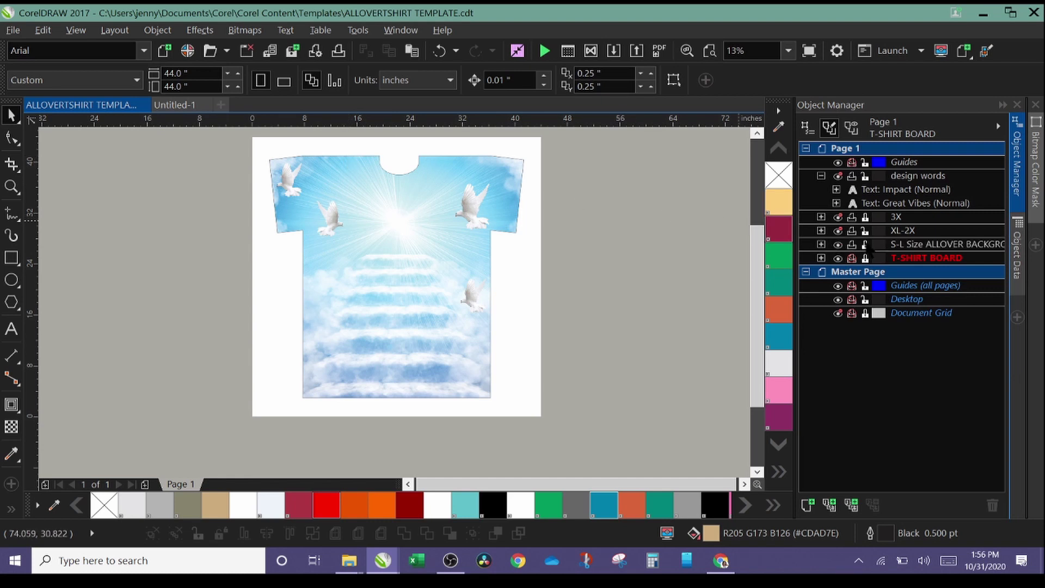
click(478, 157)
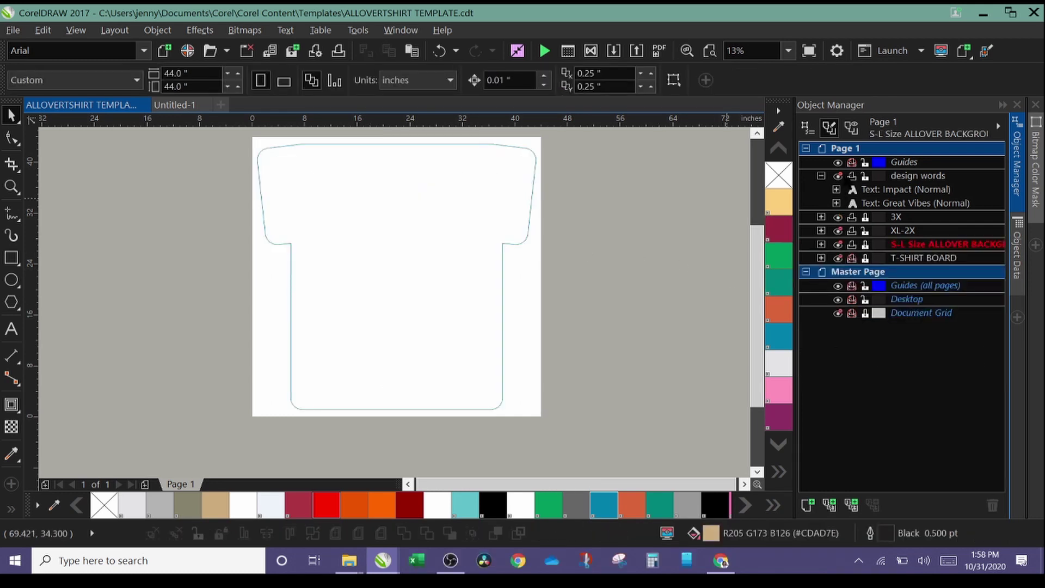
click(849, 187)
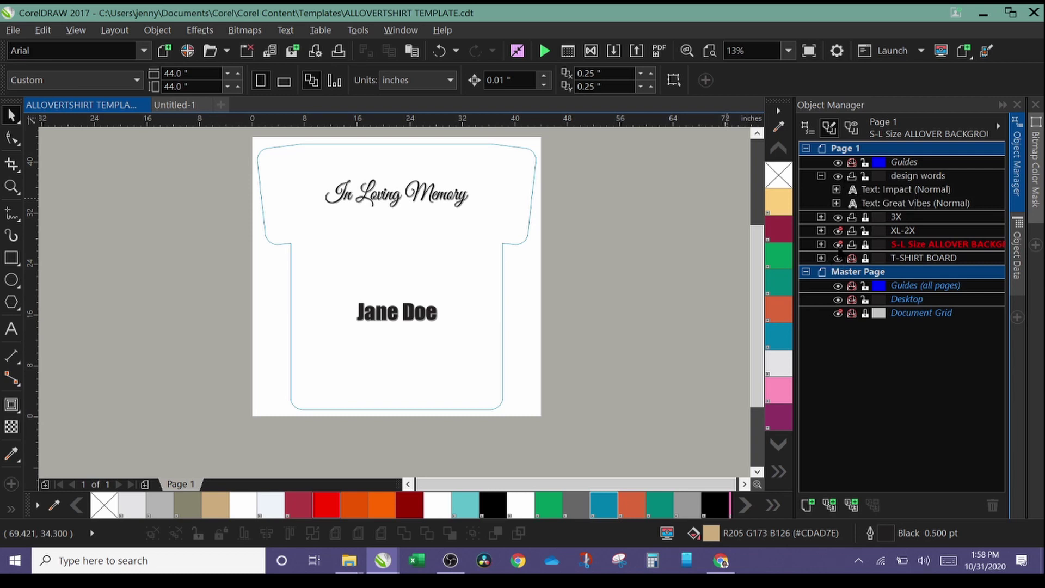
click(838, 245)
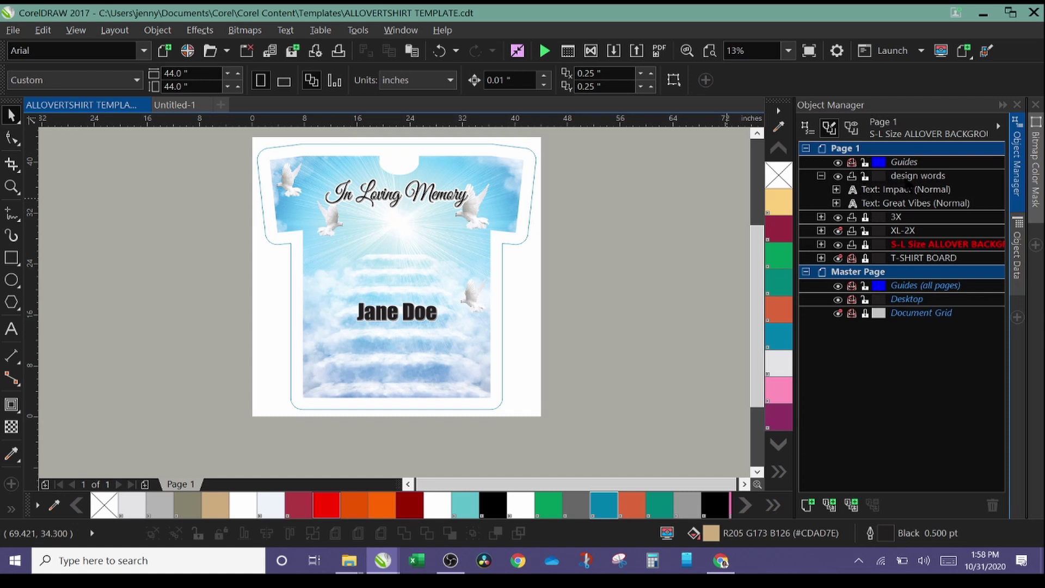
Step: Make design words the active layer and fill the whole "In Loving Memory" text with Antique Irish Green
click(911, 177)
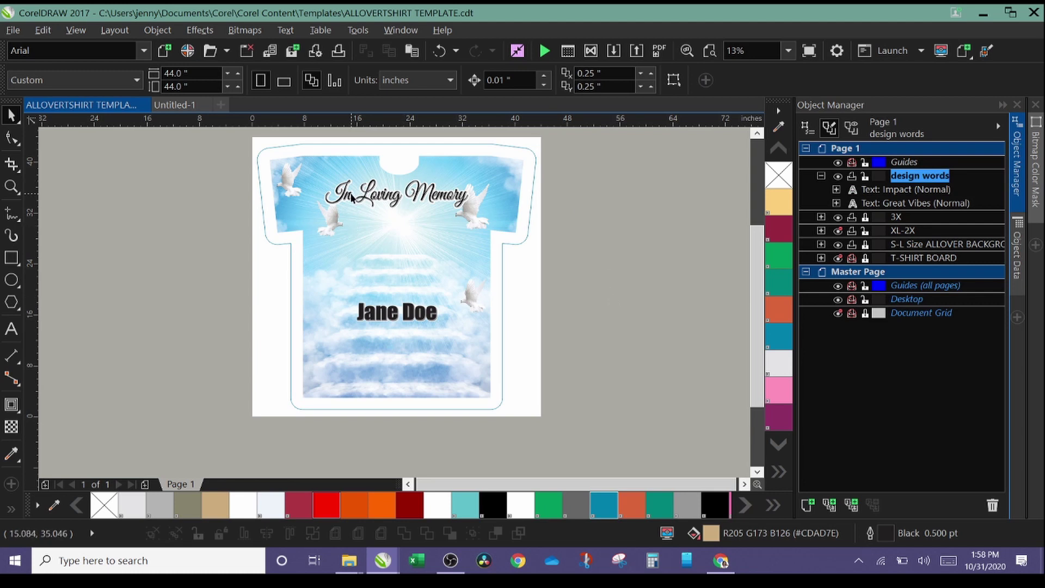
click(11, 186)
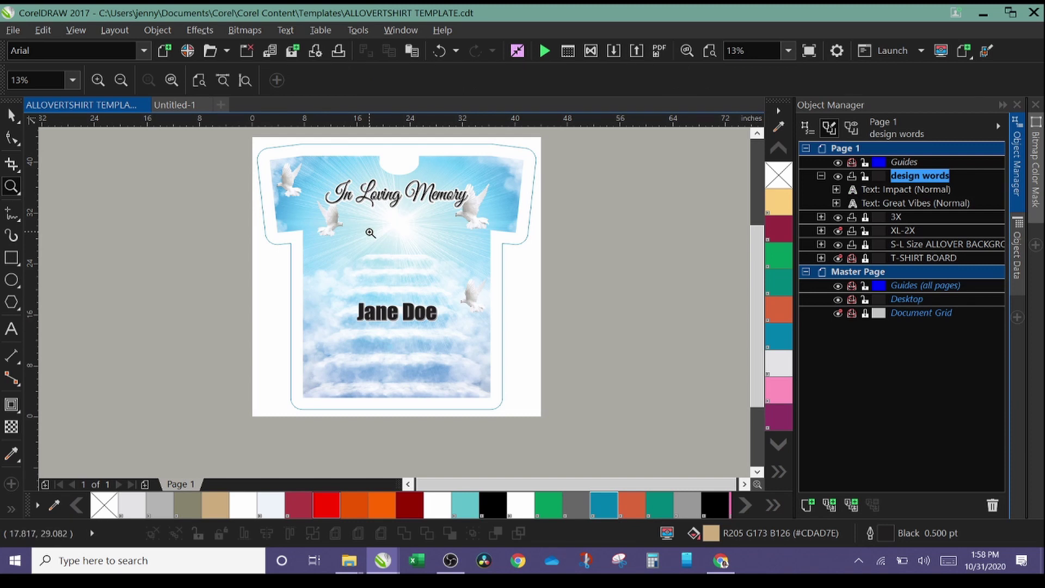
click(362, 235)
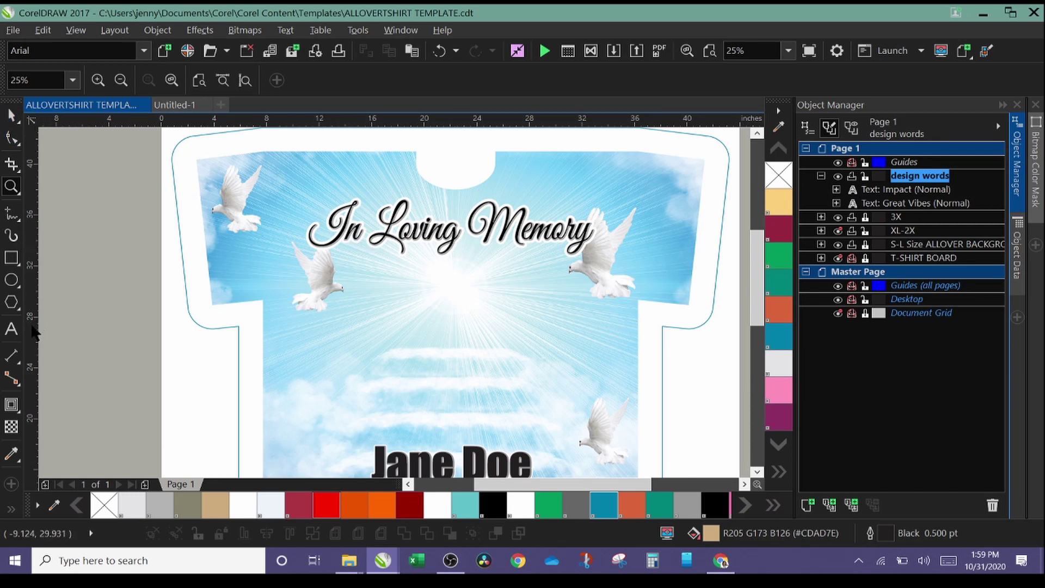
click(11, 333)
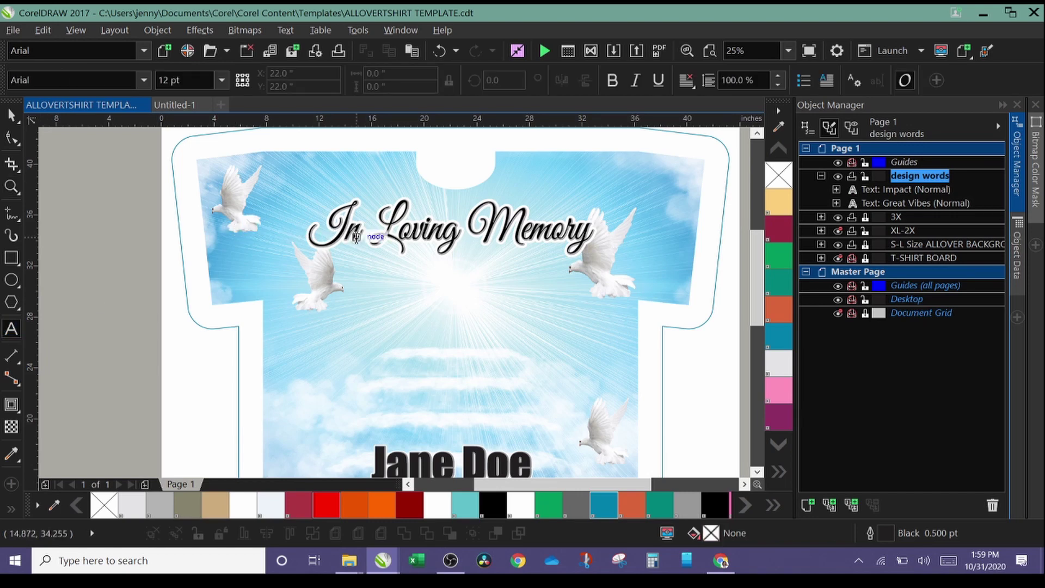
click(346, 229)
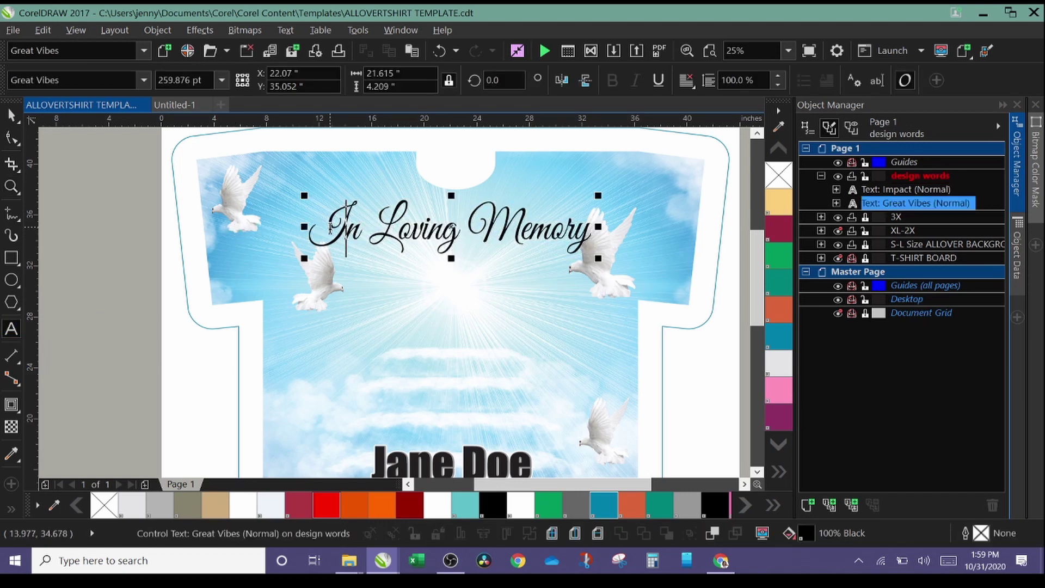
drag(317, 227, 751, 234)
click(780, 260)
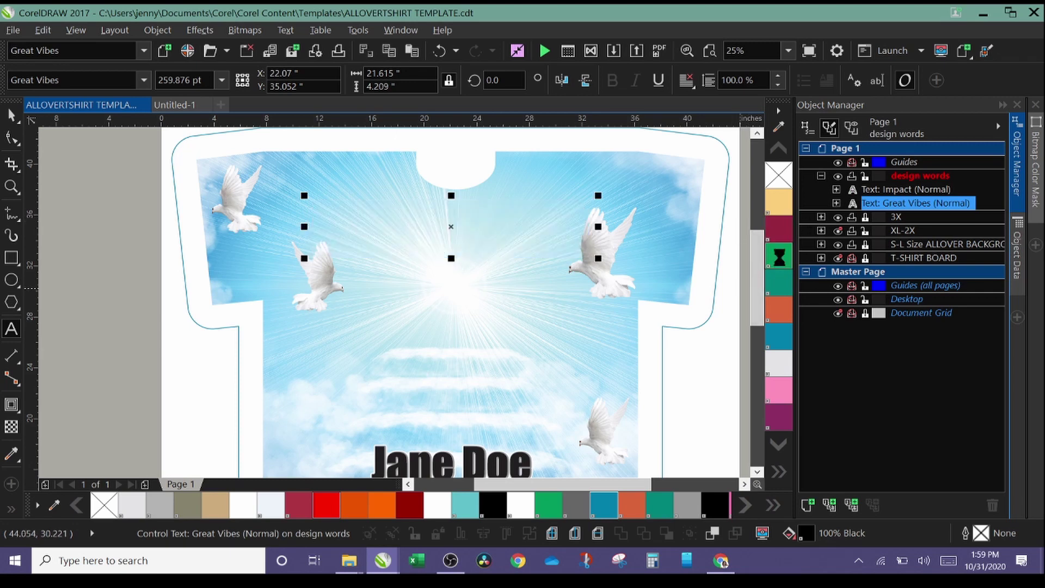
Step: Try Ash Grey, Antique Orange, Antique Irish Green and Yellow Haze fills on the "In Loving Memory" text
click(726, 350)
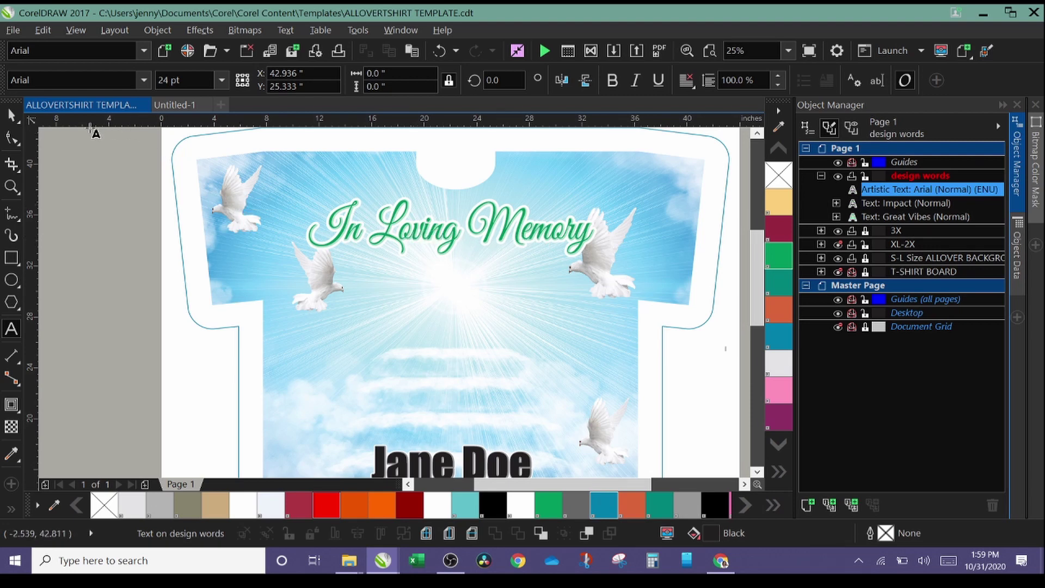
click(11, 114)
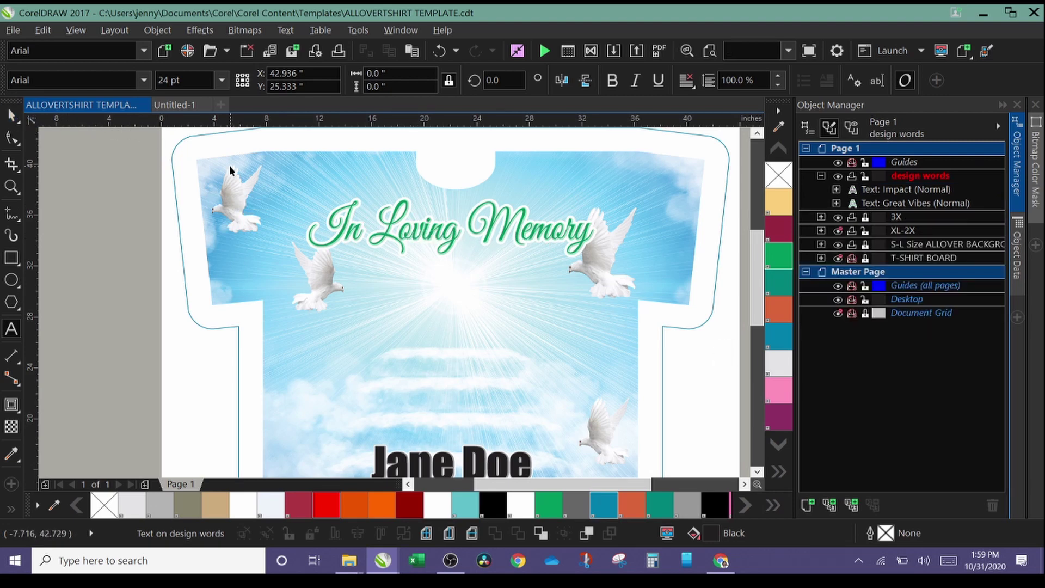
click(485, 243)
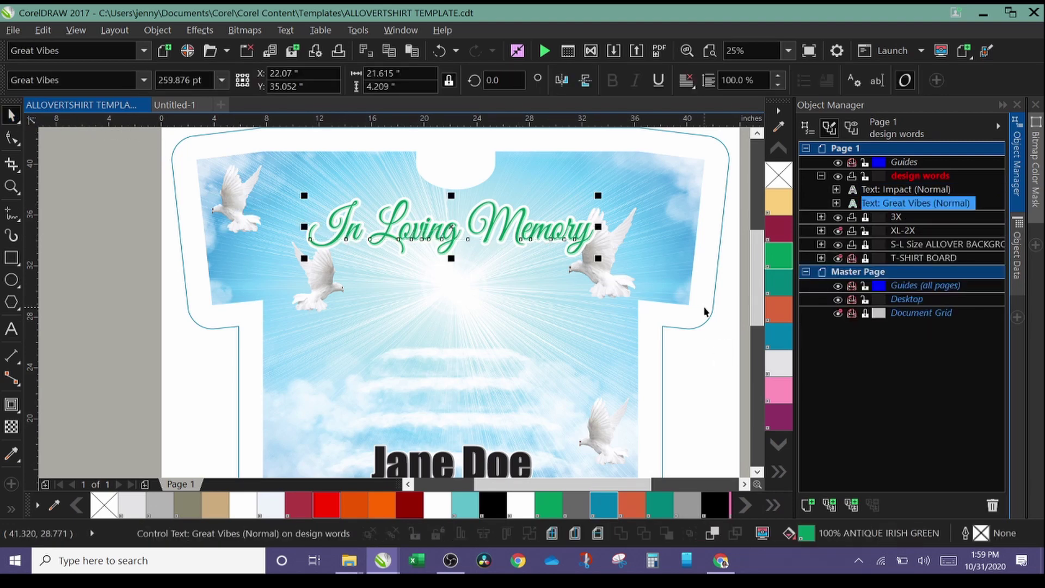
click(780, 360)
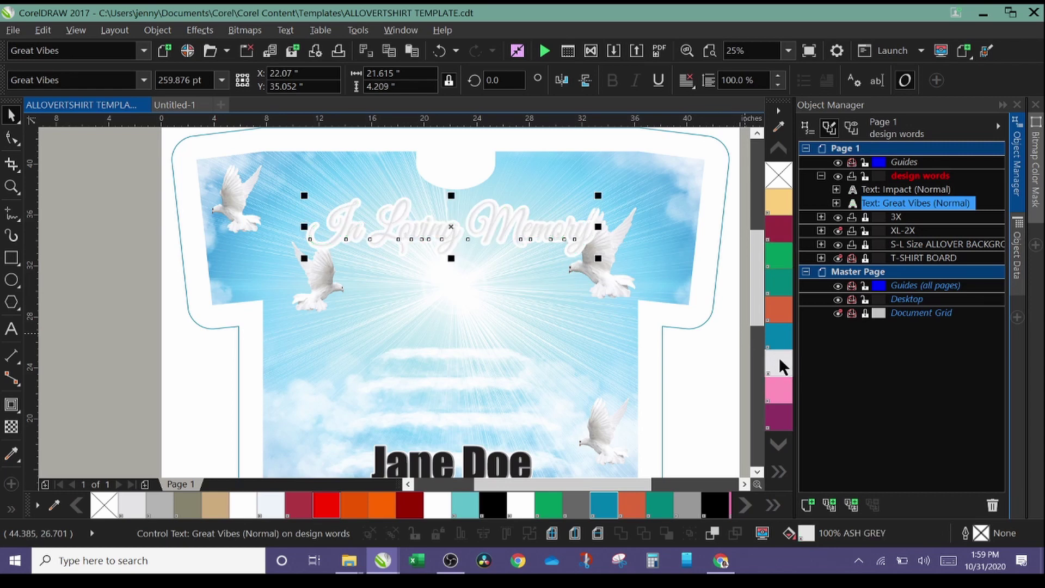
click(775, 309)
click(778, 250)
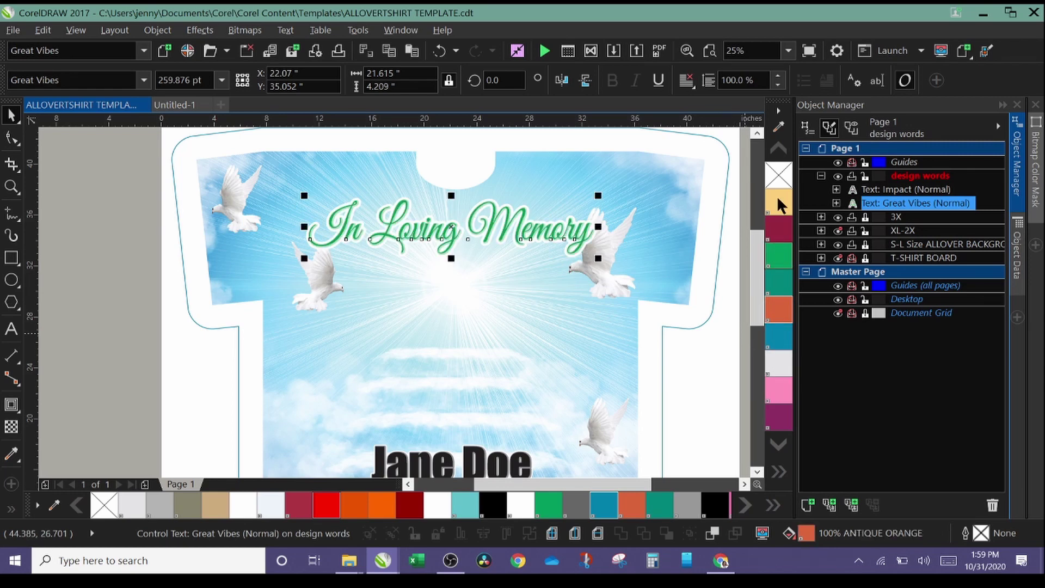
click(779, 192)
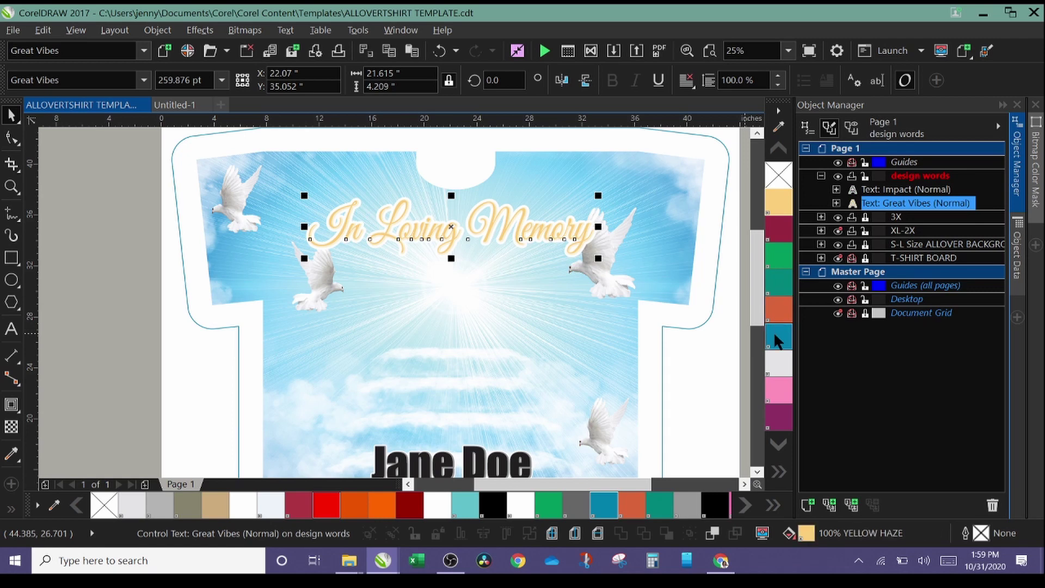
Step: Fill the "In Loving Memory" text with Heather Sapphire and give it a contour with 3 steps
click(778, 473)
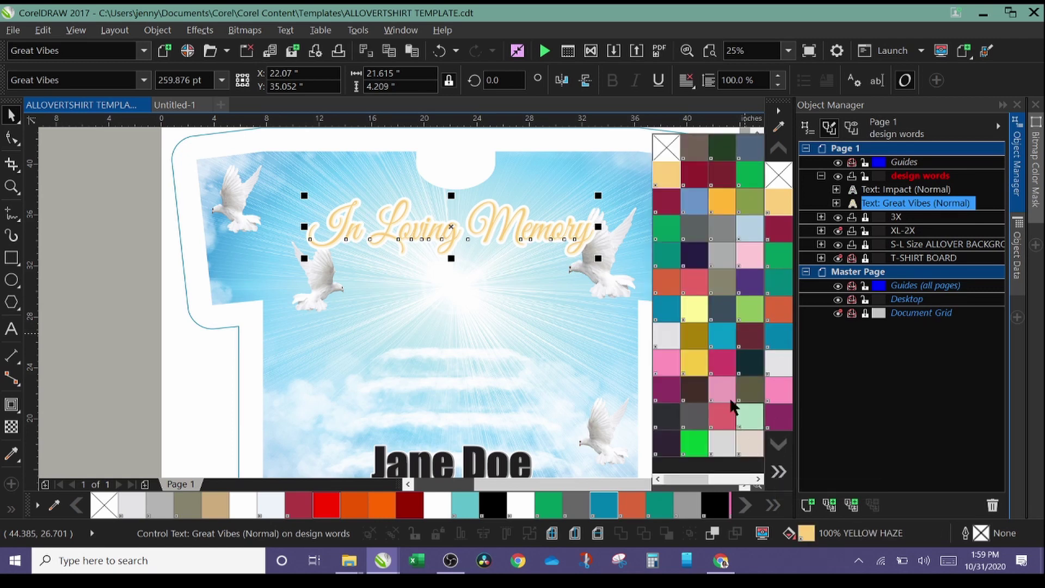
click(722, 336)
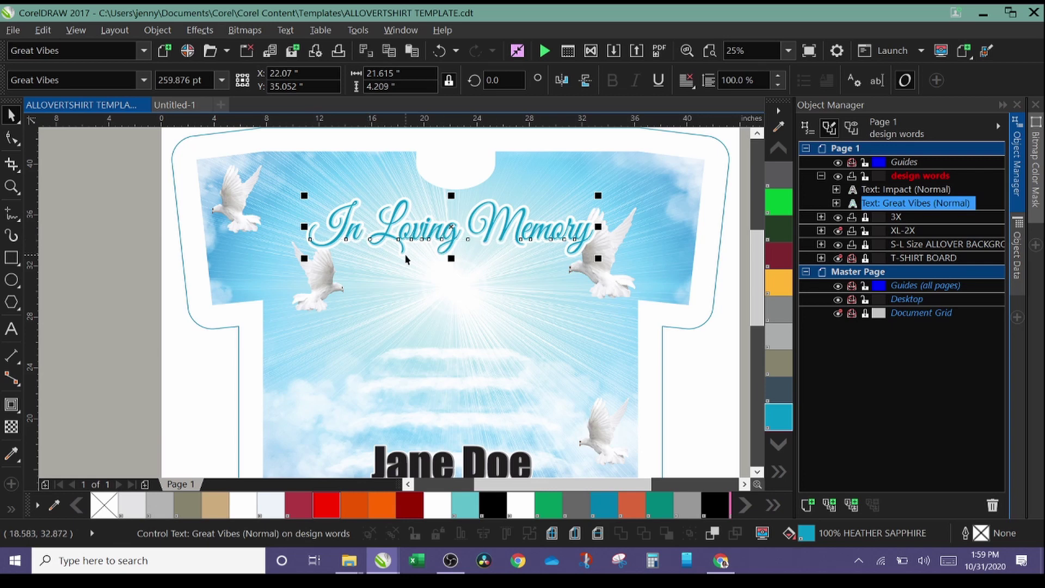
click(21, 411)
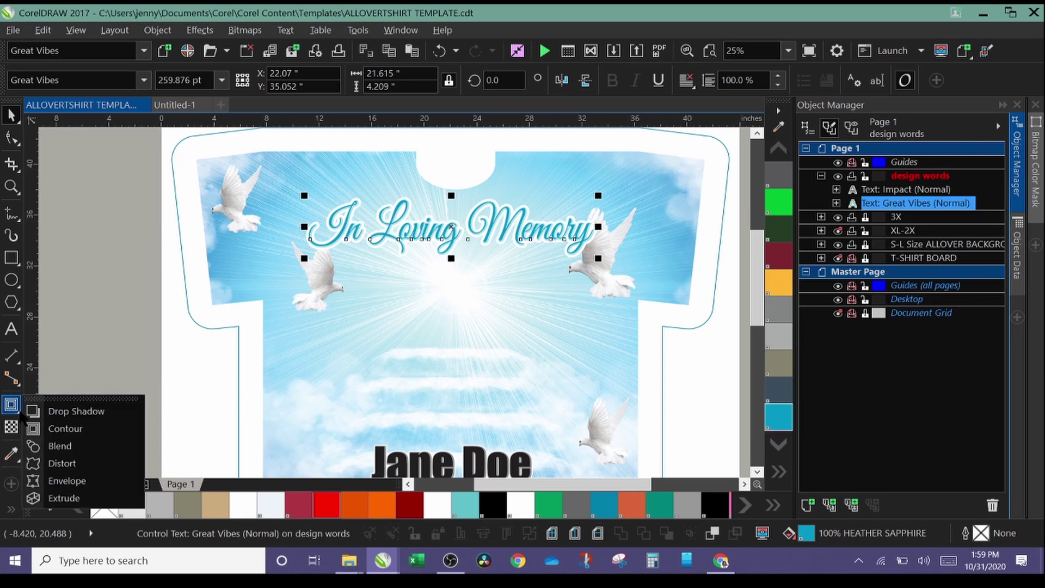
click(74, 429)
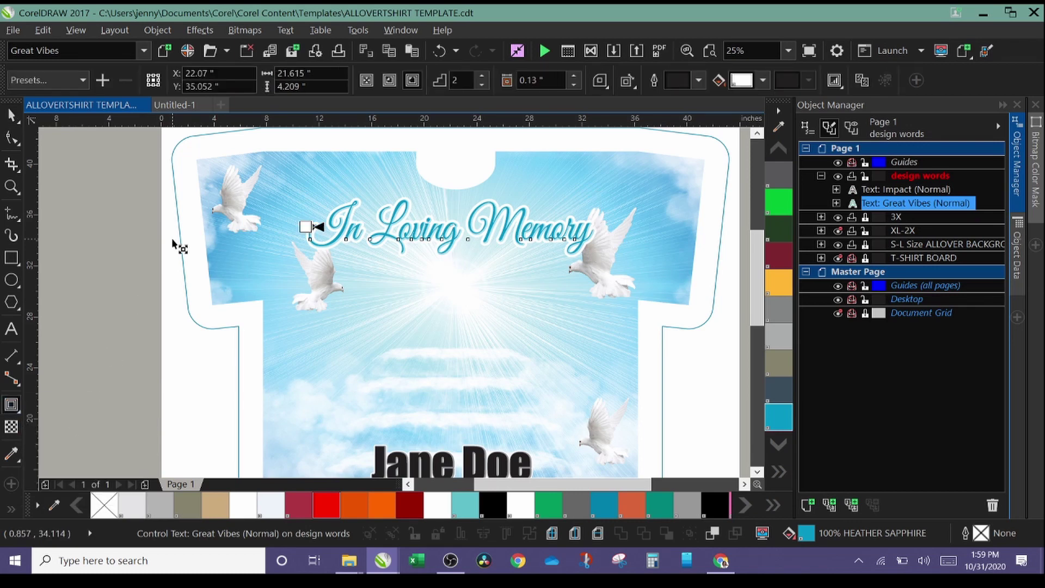
double_click(479, 78)
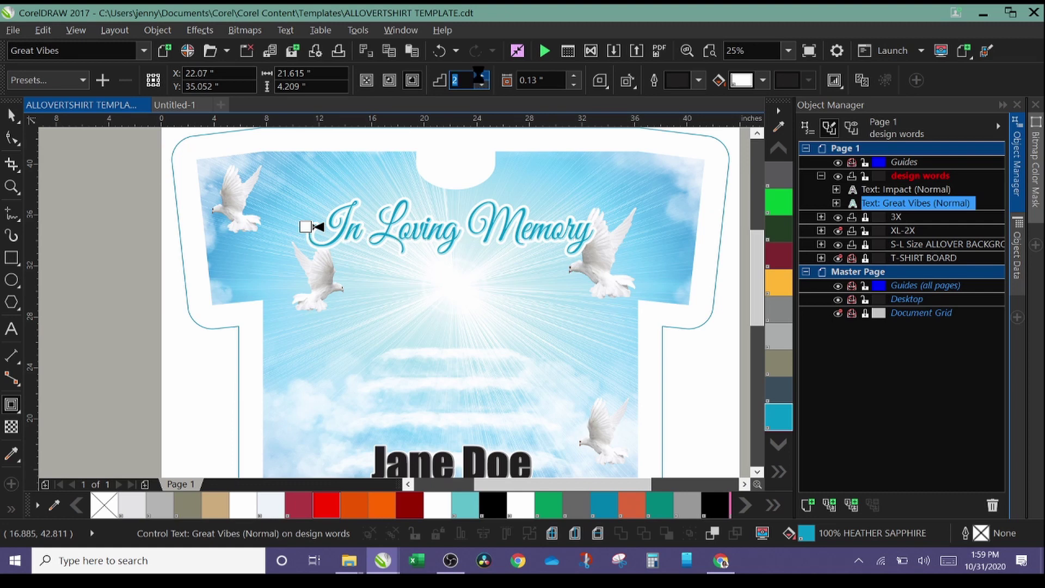
click(482, 77)
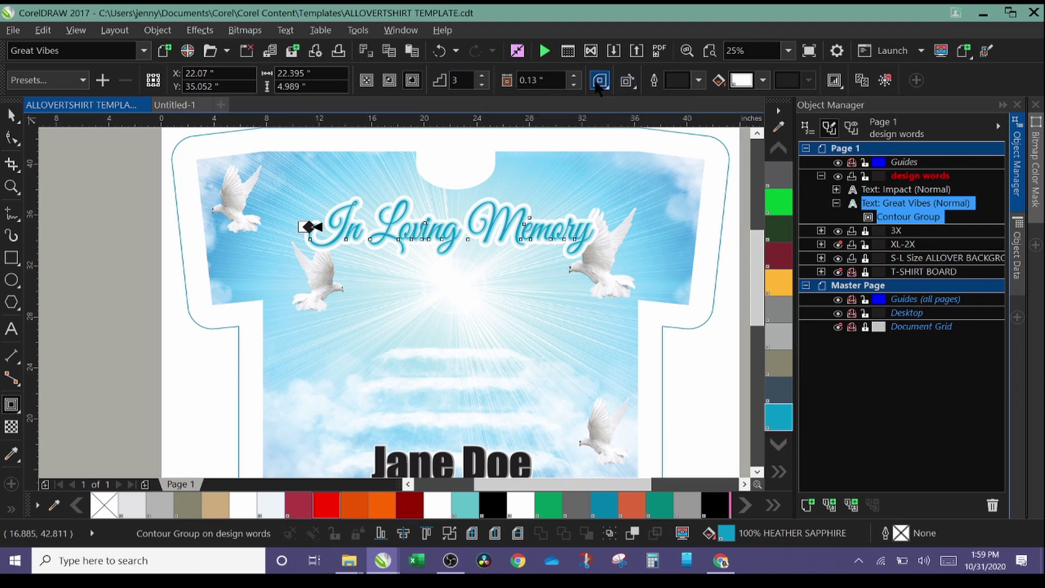
Step: Try clockwise contour colors on the "In Loving Memory" contour and return it to linear contour colors
click(627, 81)
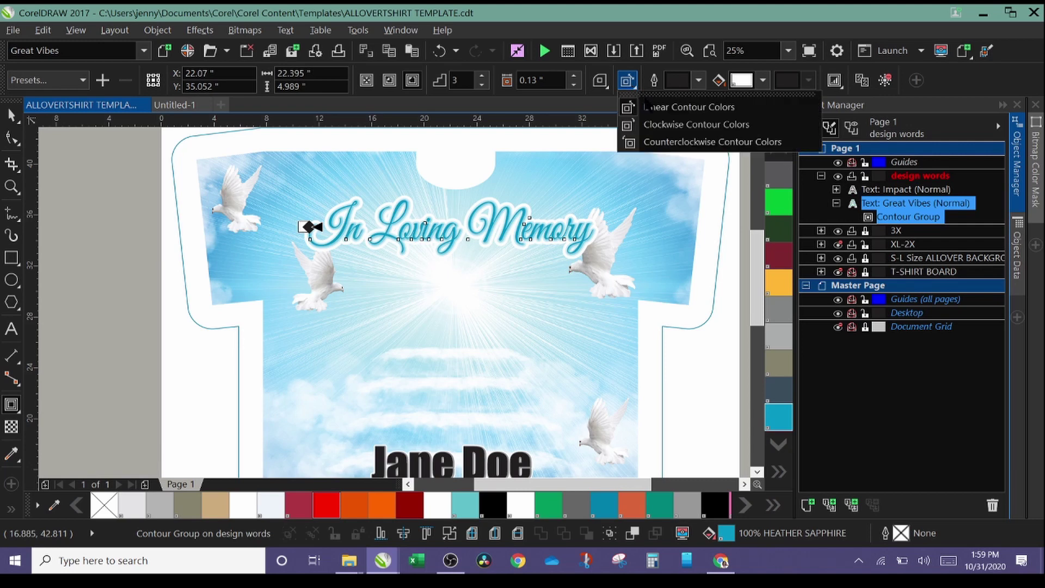
click(662, 125)
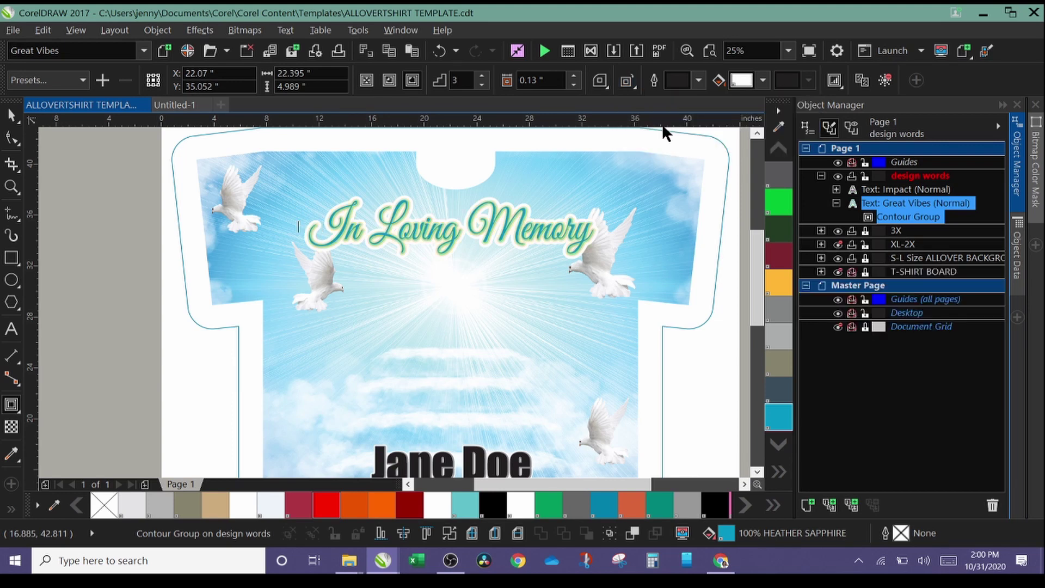
click(629, 83)
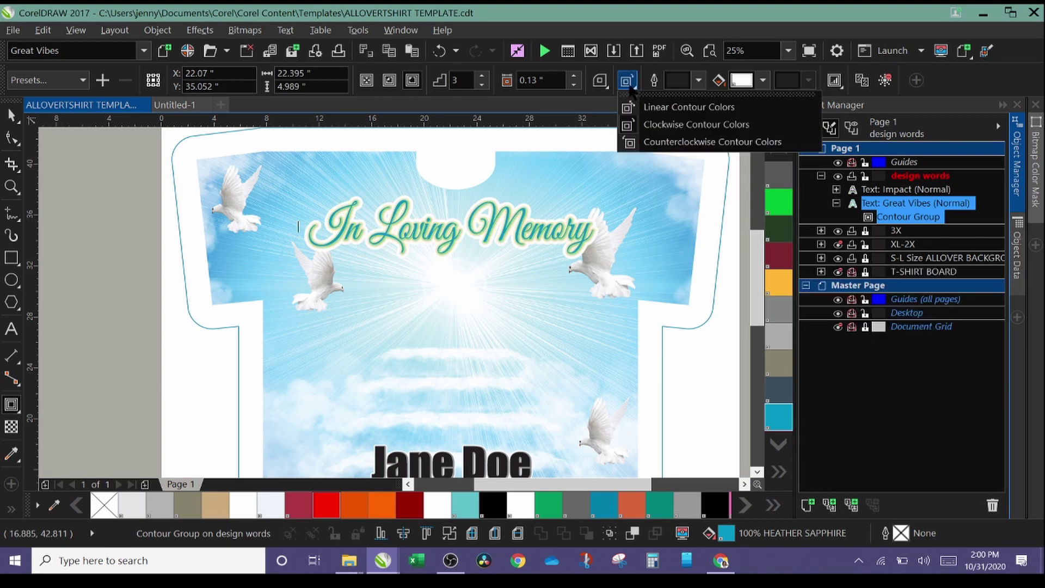
click(663, 107)
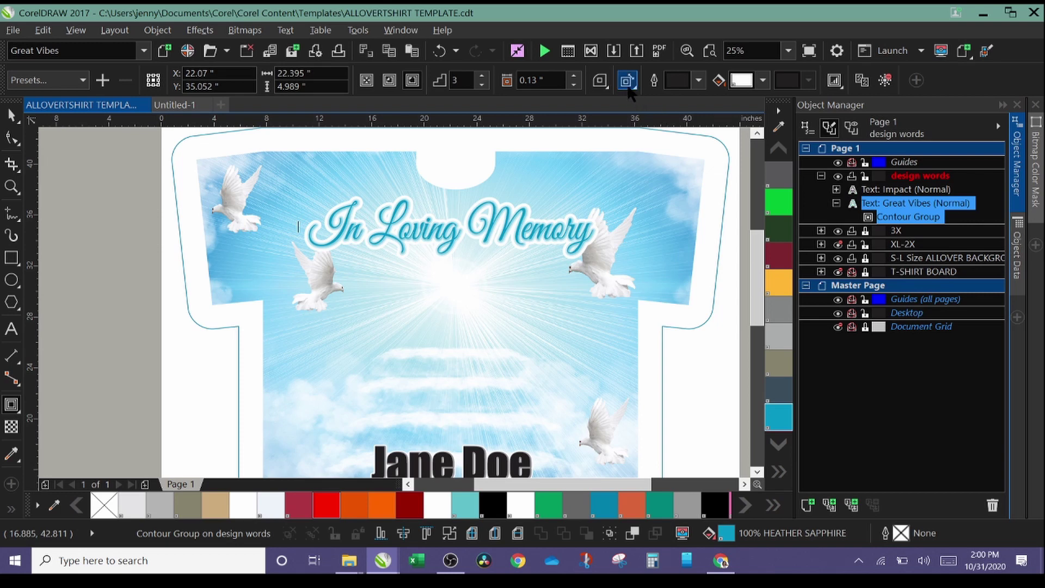
Step: Slightly lower the linked object and color acceleration of the "In Loving Memory" contour, and deselect it with the whole shirt in view
click(835, 80)
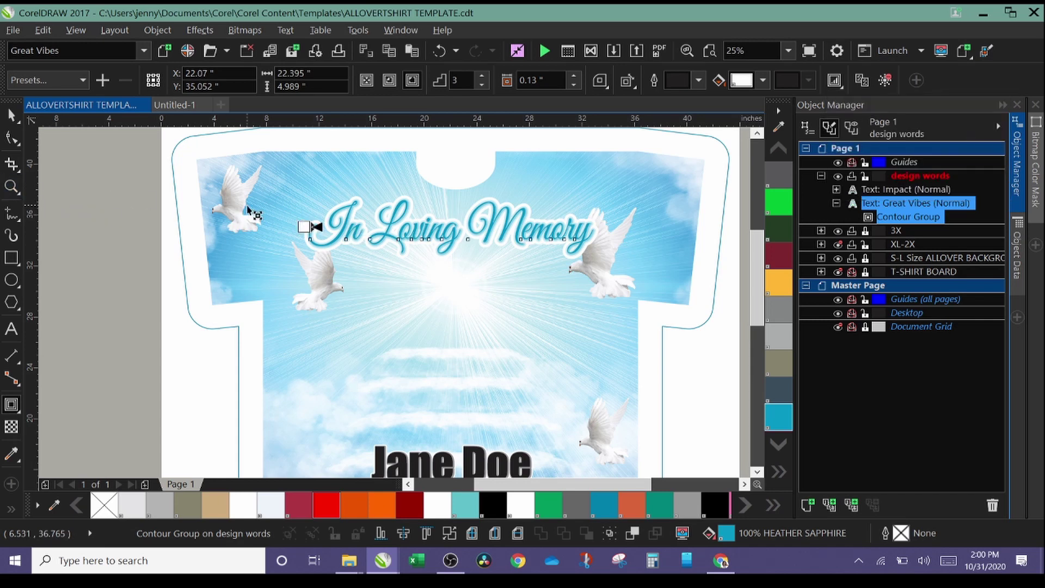
click(11, 186)
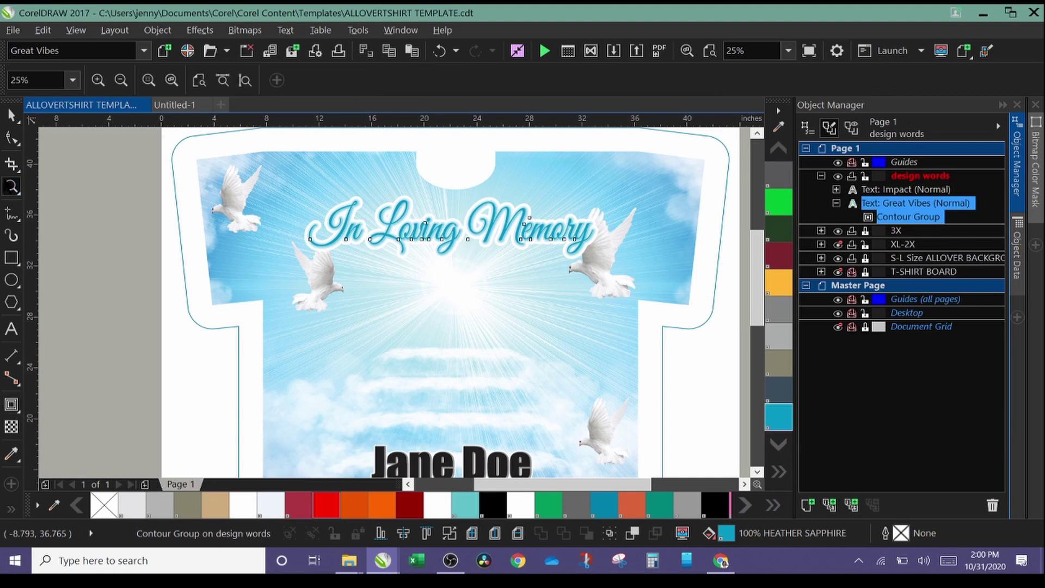
click(363, 229)
click(388, 300)
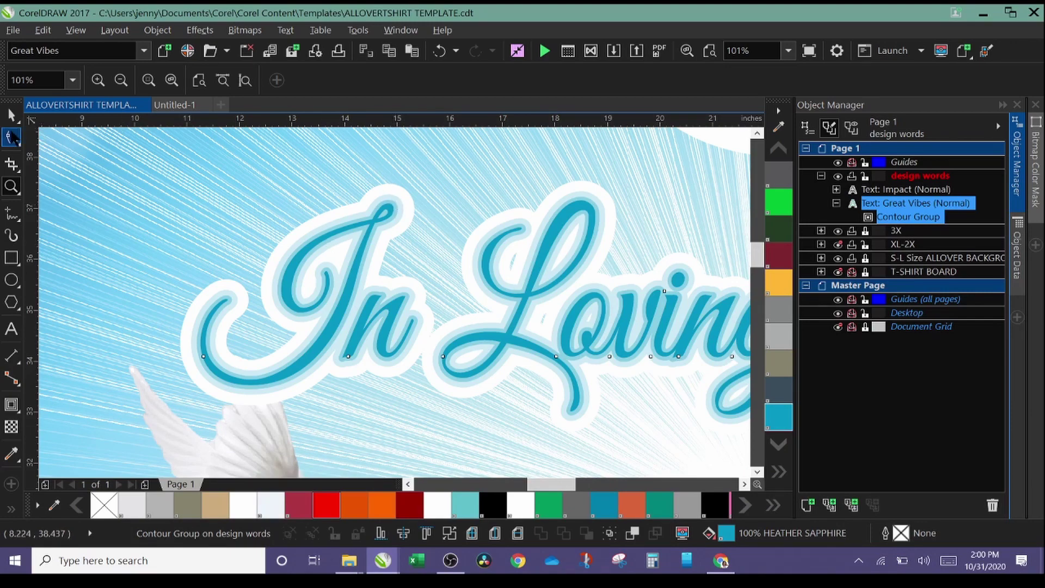
click(12, 116)
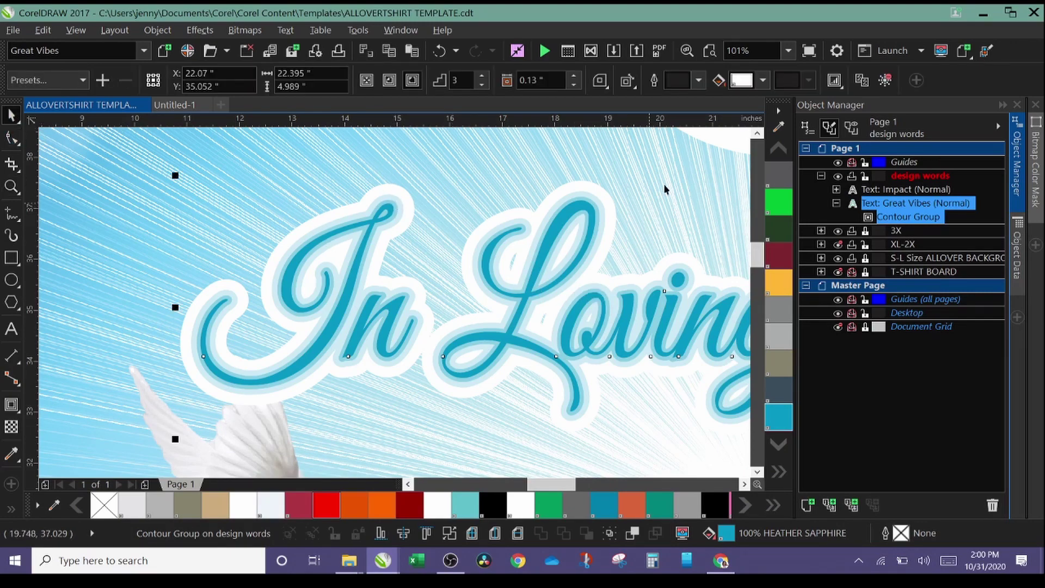
click(835, 81)
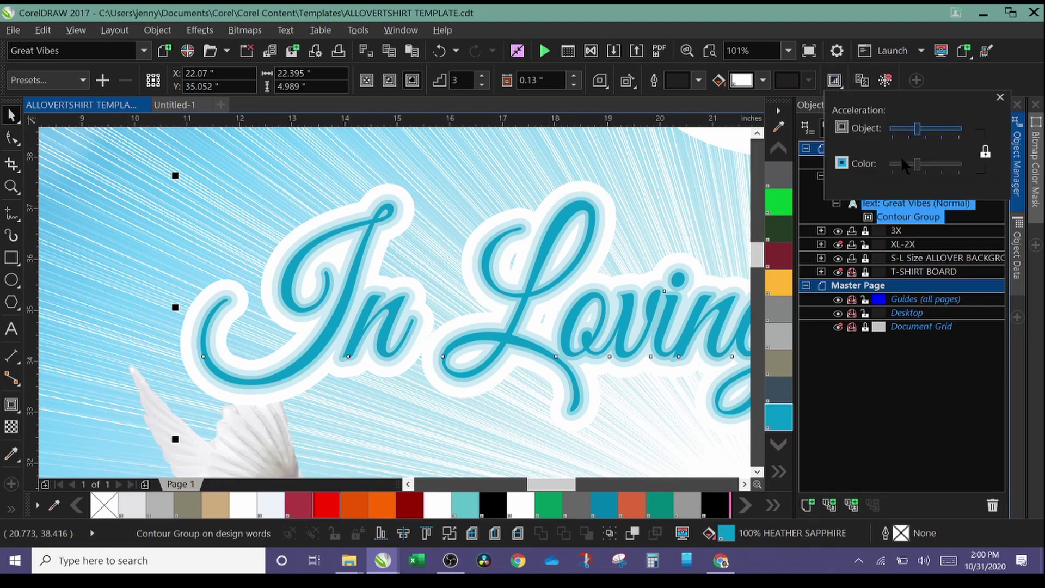
mouse_move(917, 168)
mouse_down()
mouse_move(932, 165)
mouse_move(905, 165)
mouse_up()
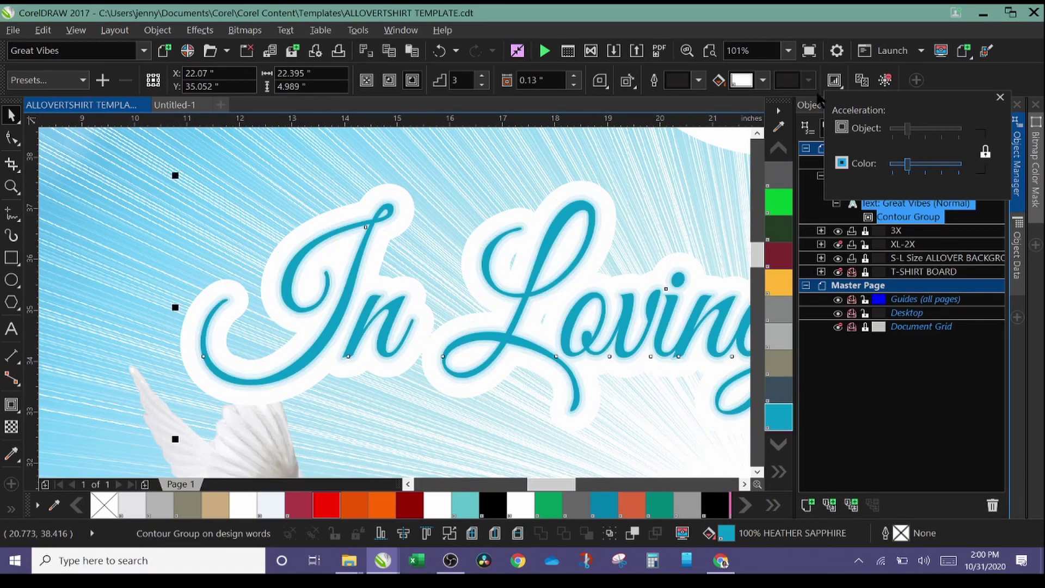
click(835, 81)
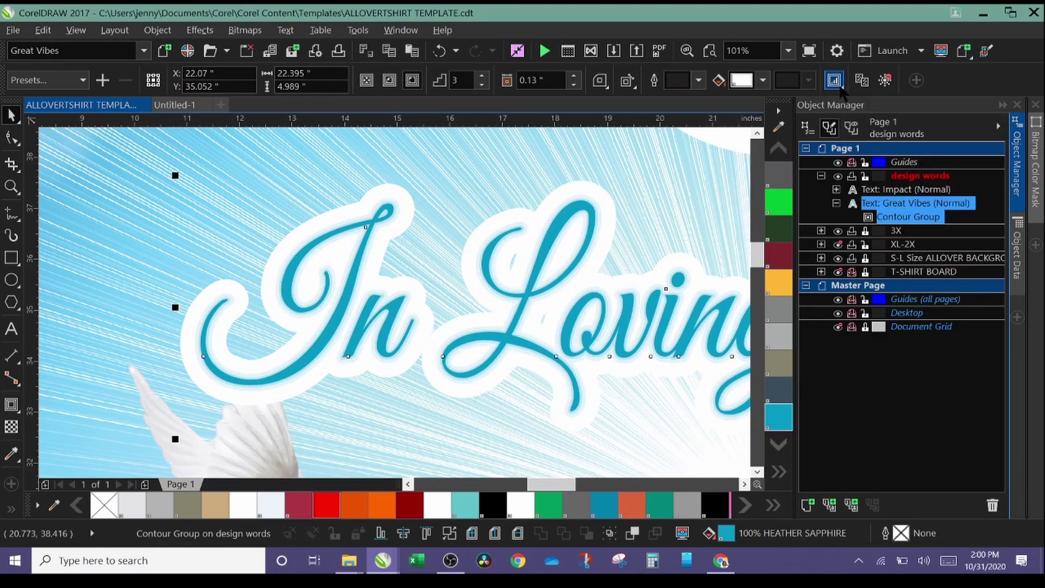
click(840, 86)
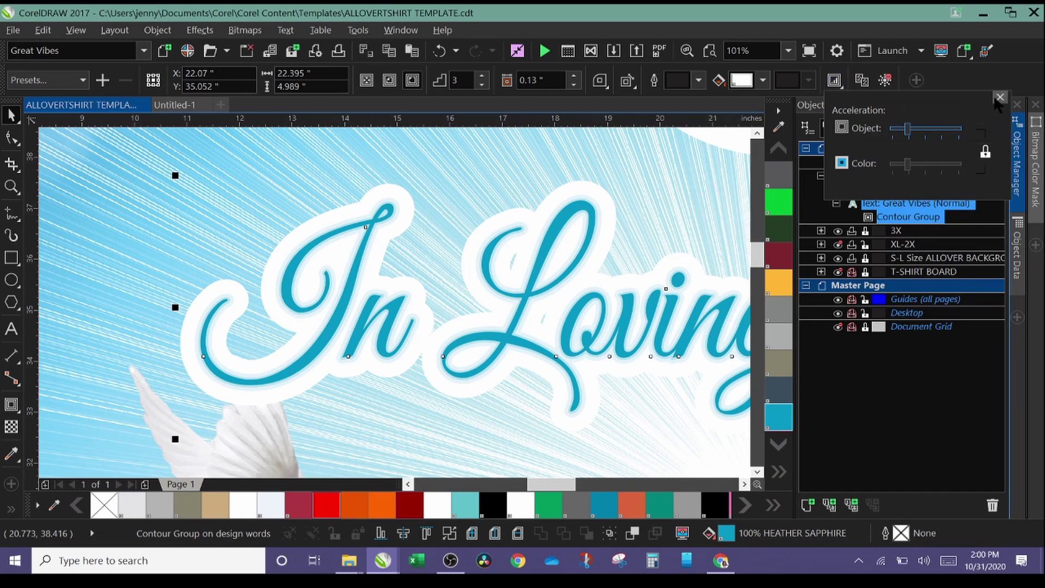
click(1000, 97)
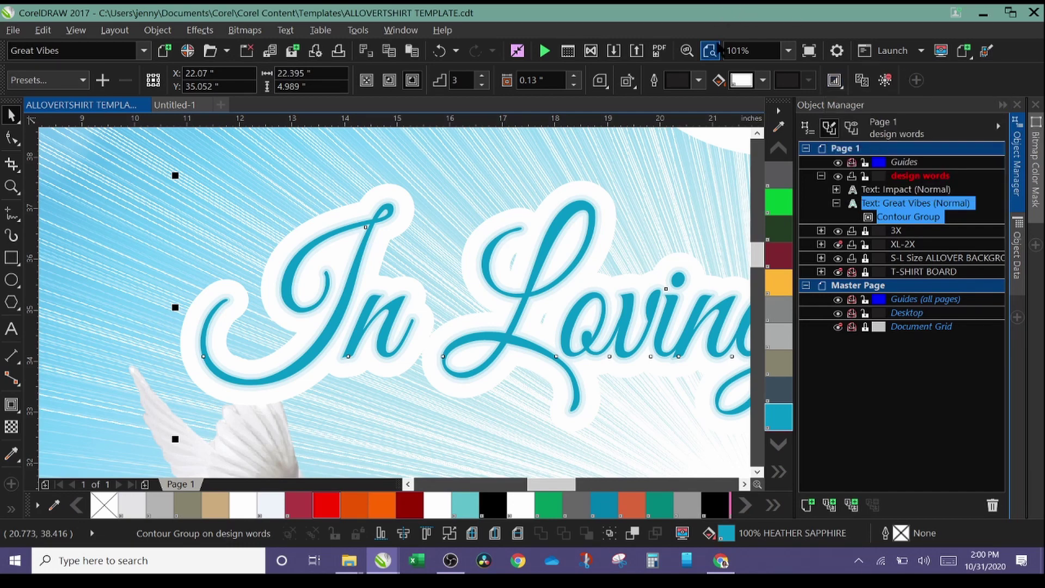
click(710, 51)
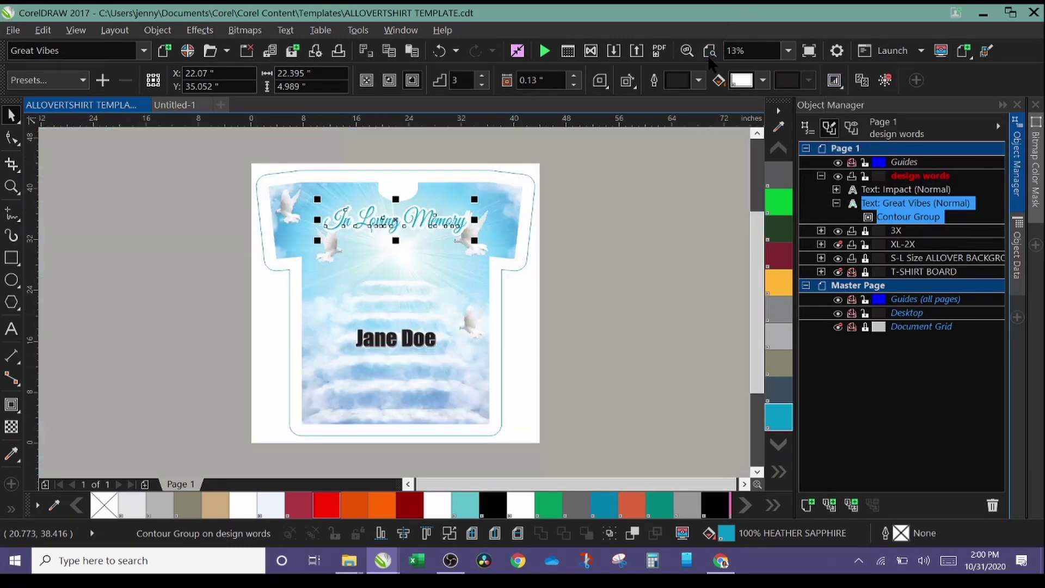
click(634, 314)
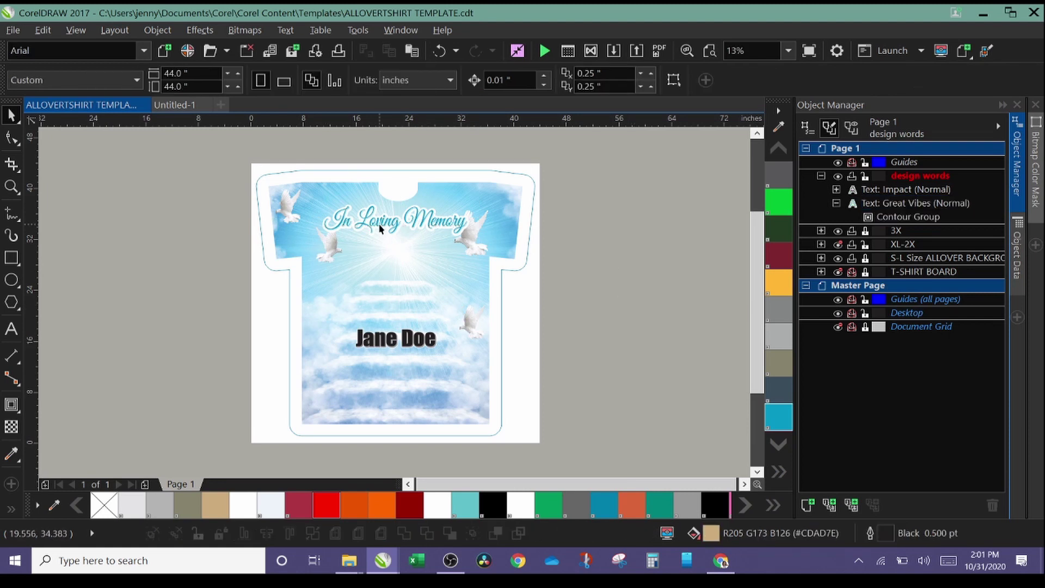
Step: Insert the words "Rest In Peace" in front of the "In Loving Memory" heading text
click(9, 331)
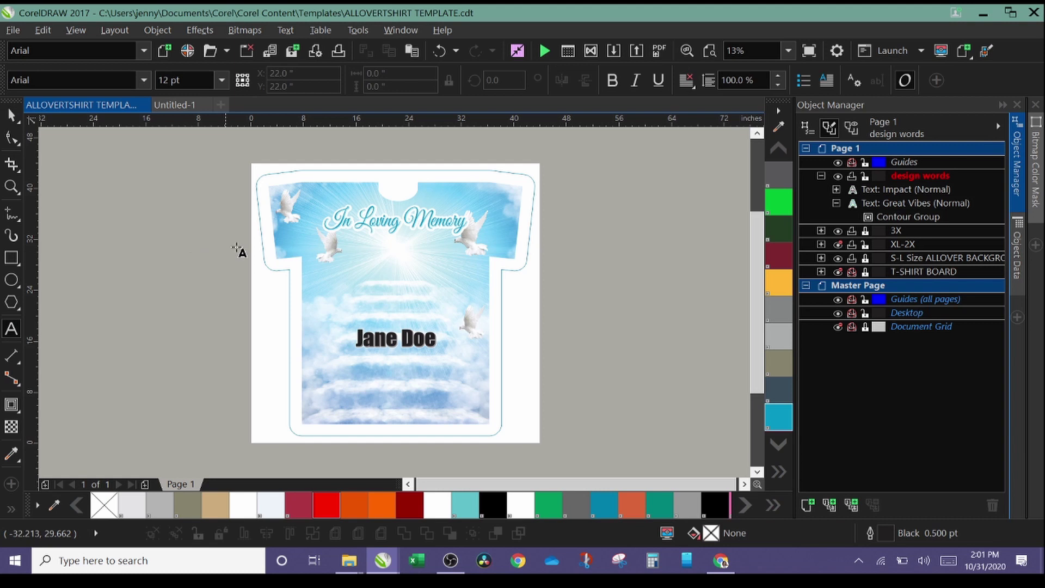
click(336, 223)
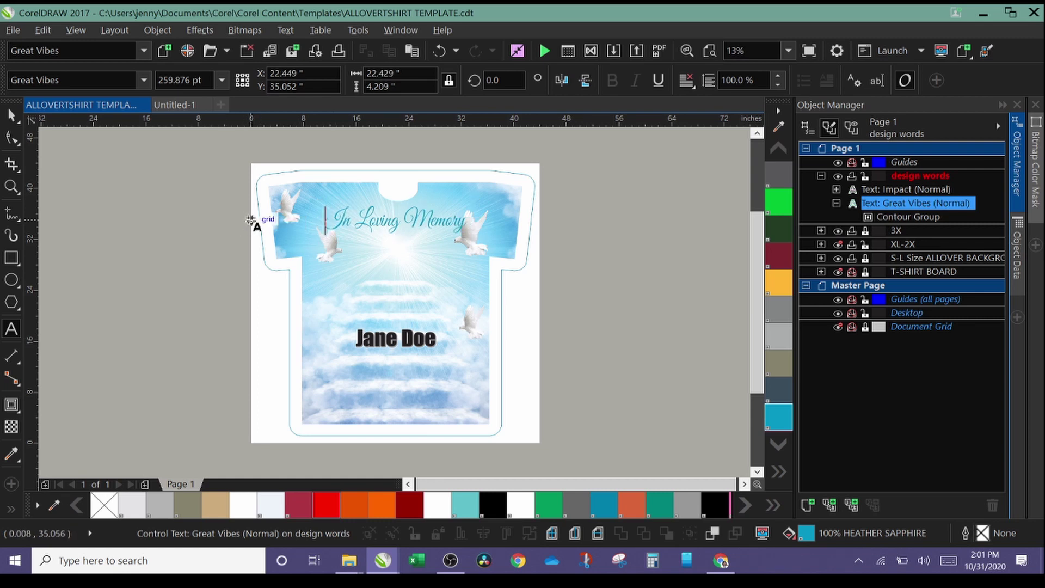
text(rest)
key(BackSpace)
key(BackSpace)
key(BackSpace)
key(BackSpace)
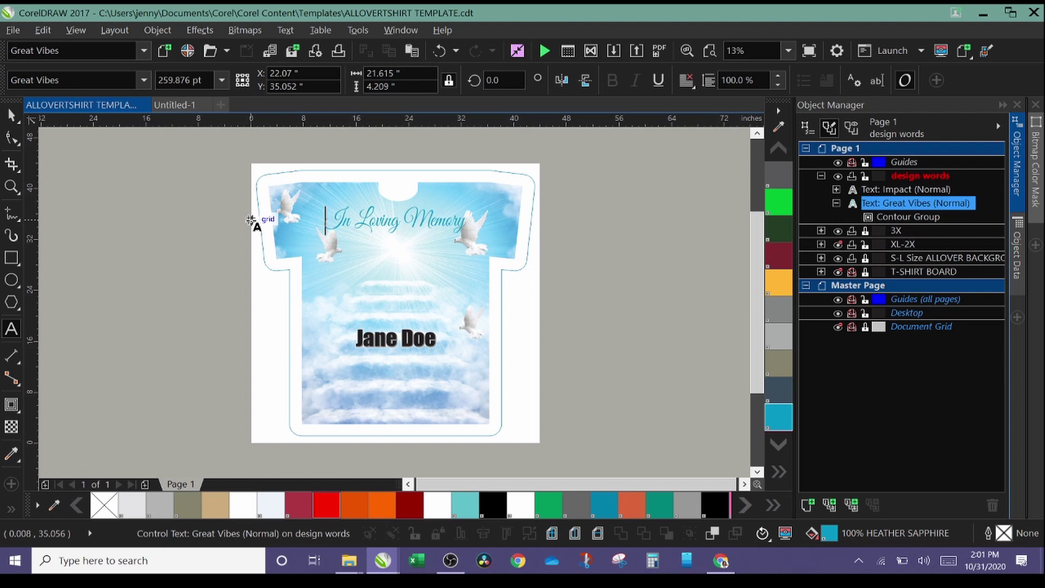
text(Rest In )
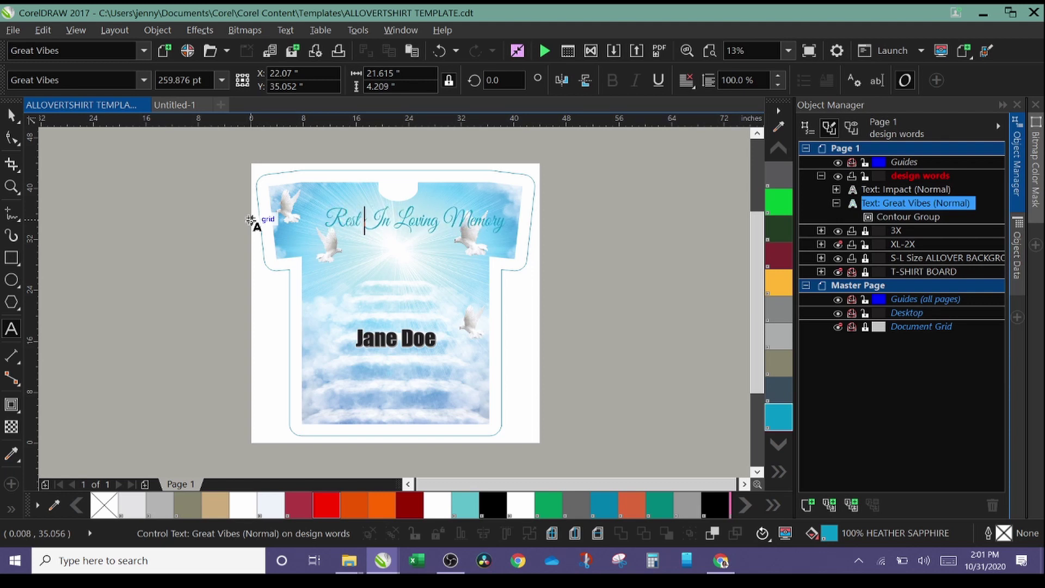
text(Peace)
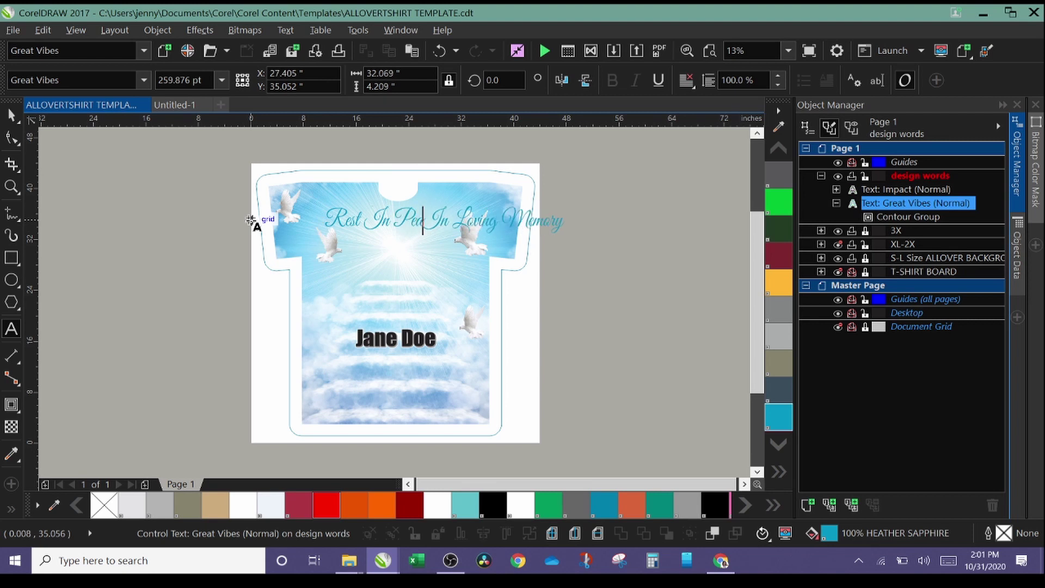
Step: Delete the old "In Loving Memory" words from the heading so that only "Rest In Peace" remains, and finish the text editing
key(Delete)
key(Delete)
key(Delete)
key(Delete)
key(Delete)
key(Delete)
key(Delete)
key(Delete)
key(Delete)
key(Delete)
key(Delete)
key(Delete)
key(Delete)
key(Delete)
key(Delete)
key(Delete)
key(Delete)
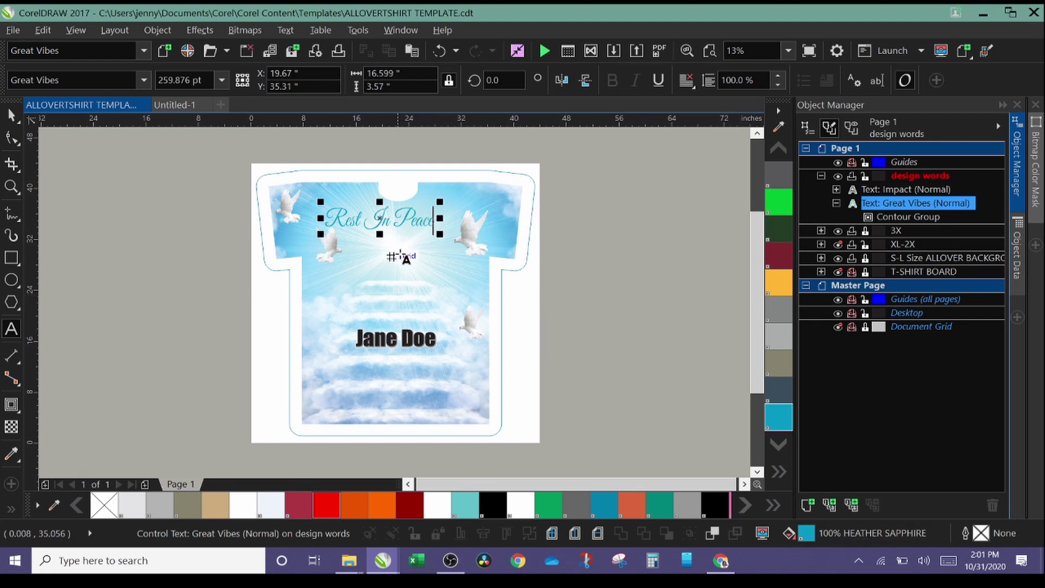
click(424, 288)
click(243, 239)
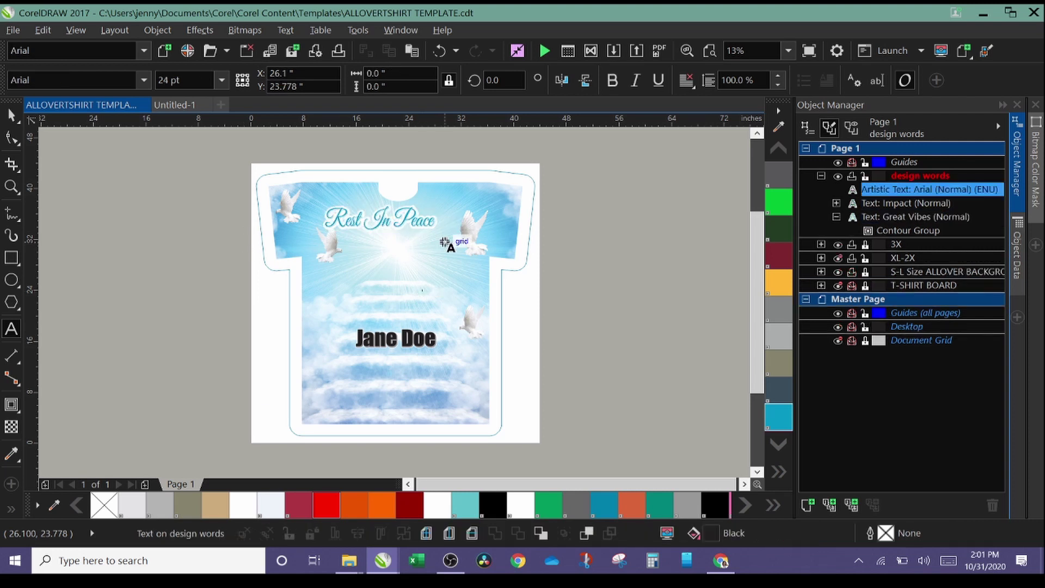
click(12, 116)
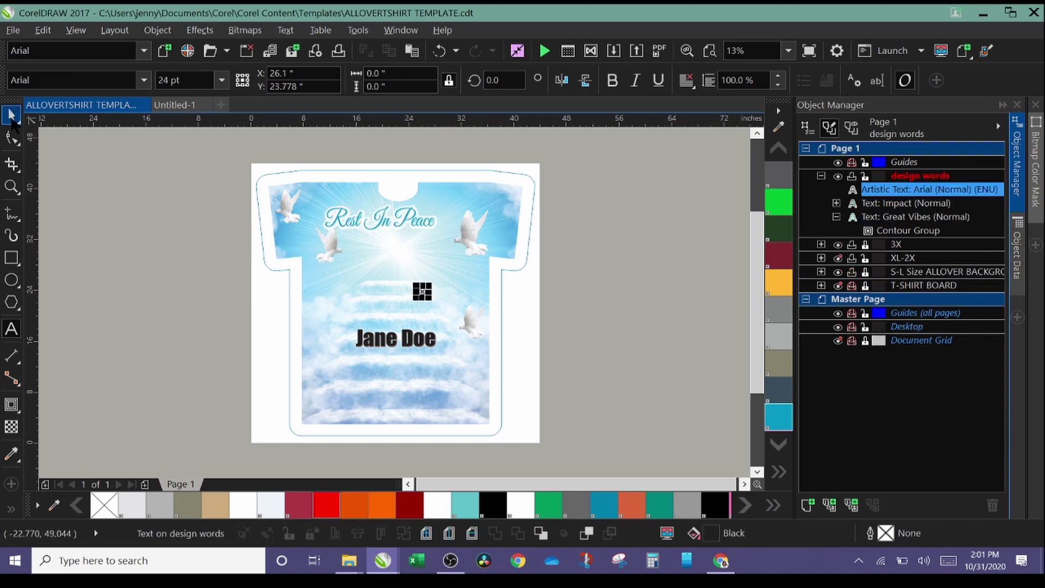
Step: Try the Impact font on the "Rest In Peace" heading and enlarge it to about 23.1 inches wide
click(334, 218)
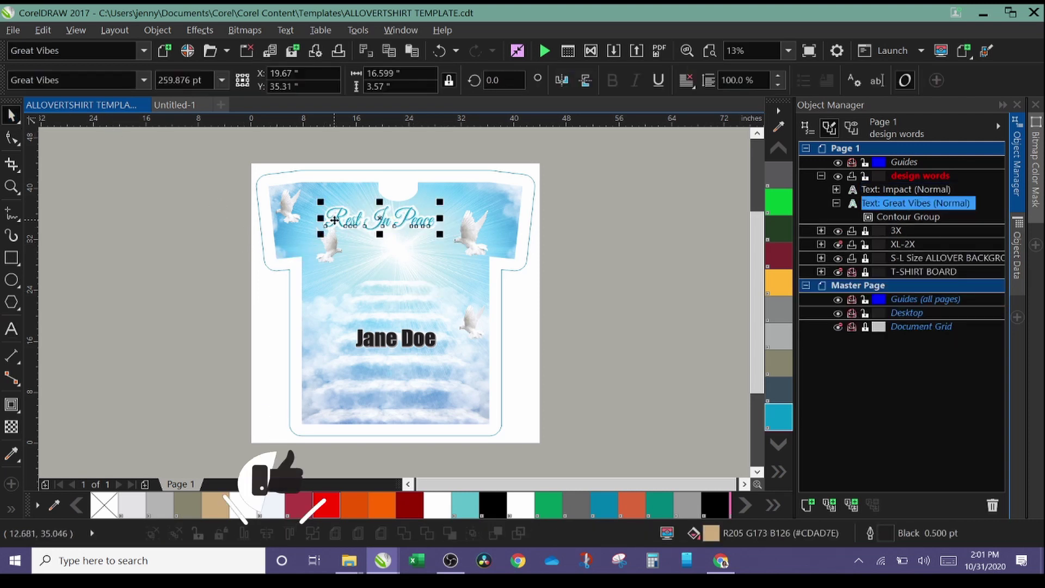
click(147, 85)
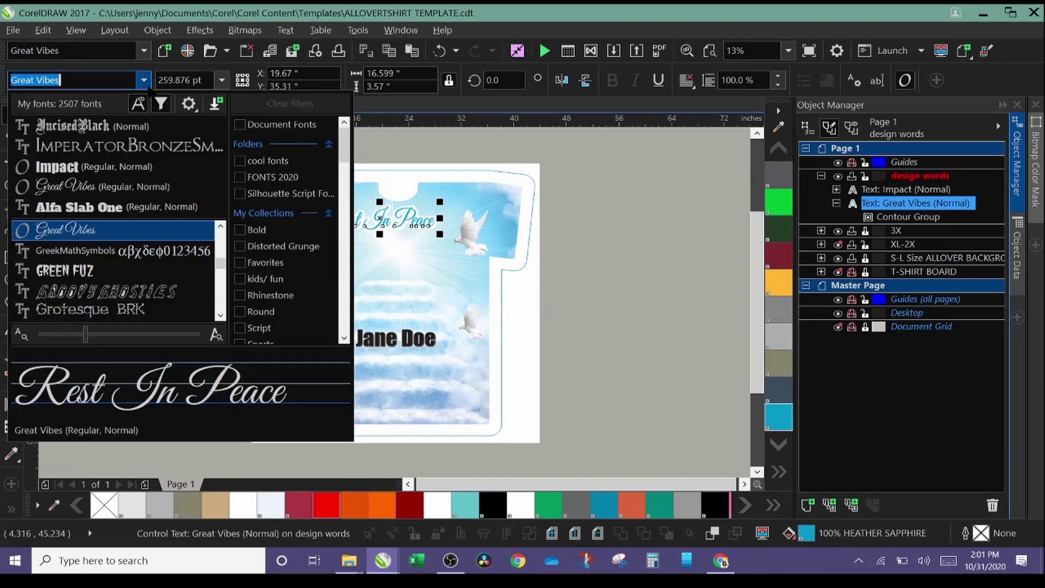
click(124, 167)
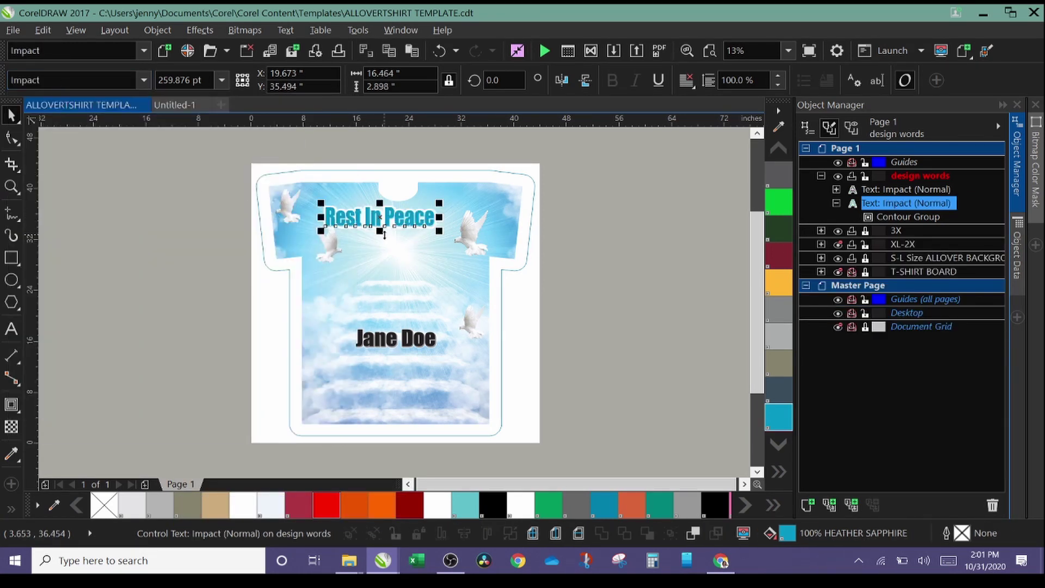
drag(439, 233, 484, 257)
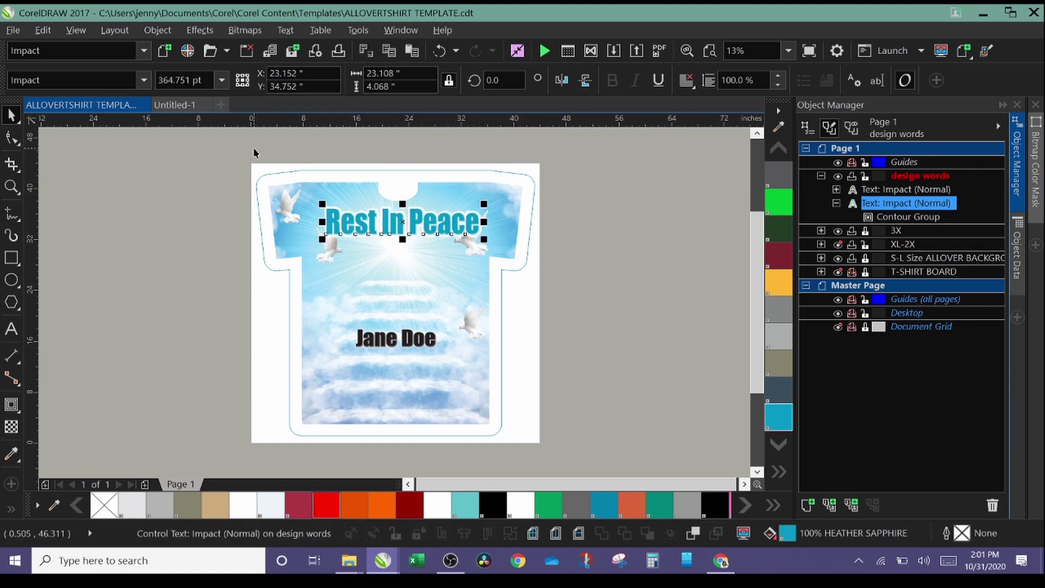
Step: Try the ImperatorBronze font on the heading, and undo the font and size changes back to the original Great Vibes heading
click(144, 82)
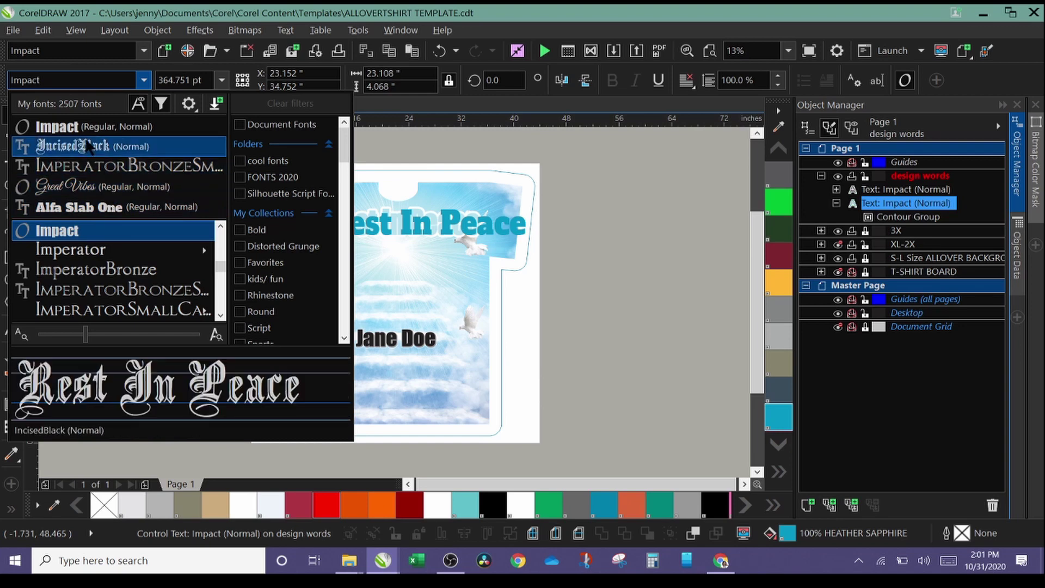
click(96, 271)
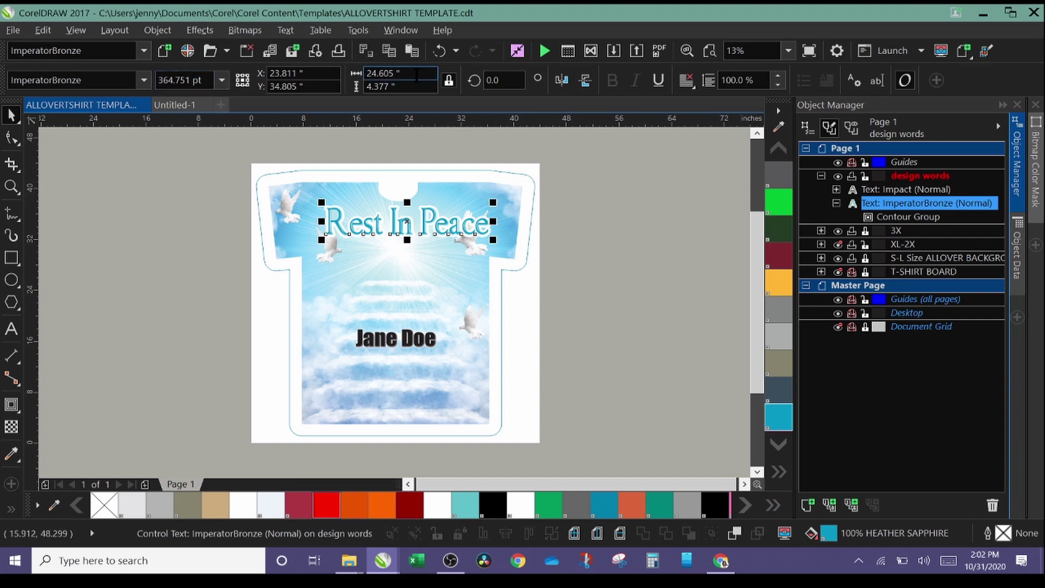
click(439, 52)
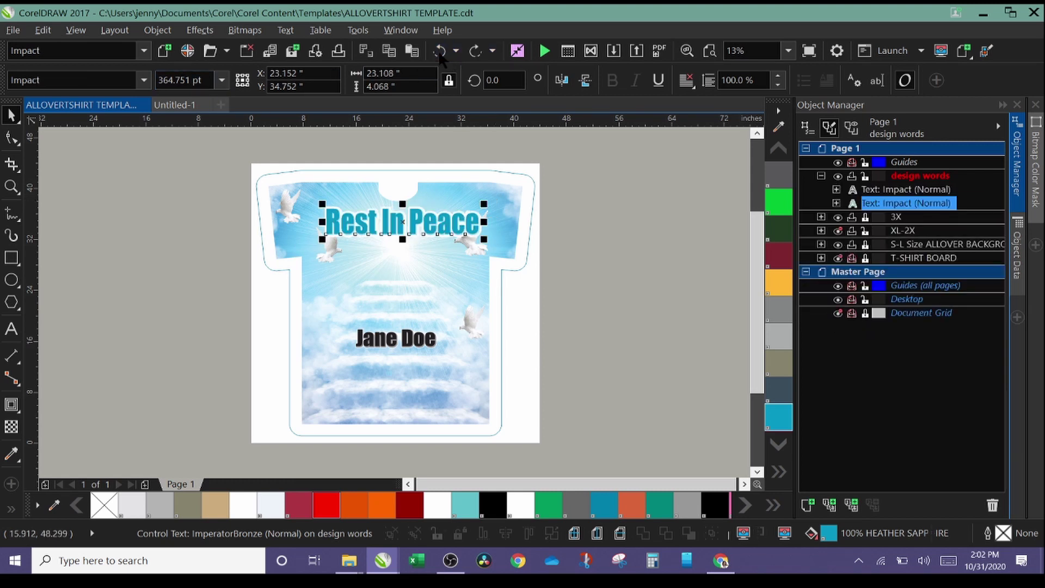
click(439, 52)
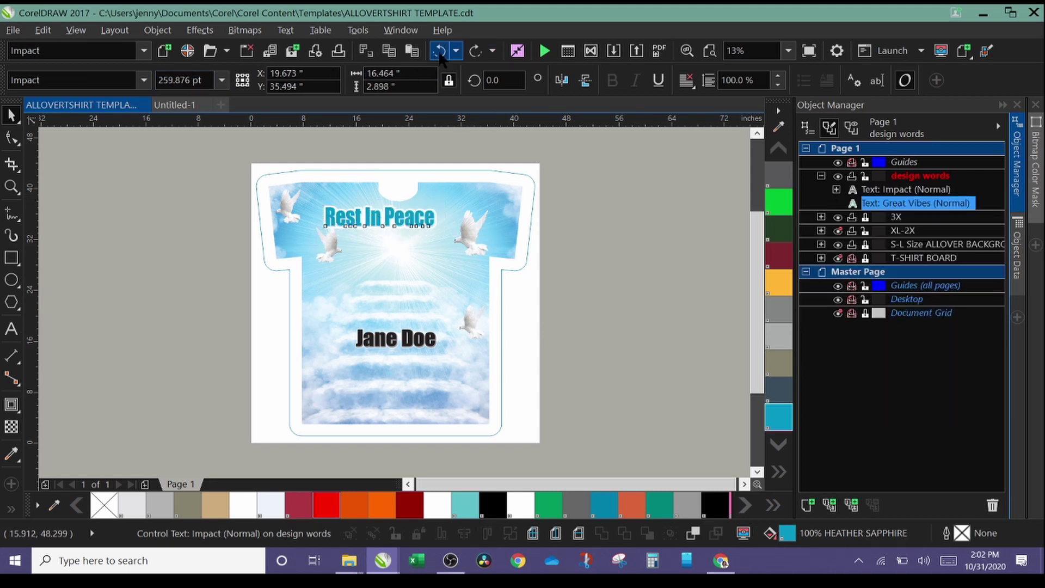
click(439, 51)
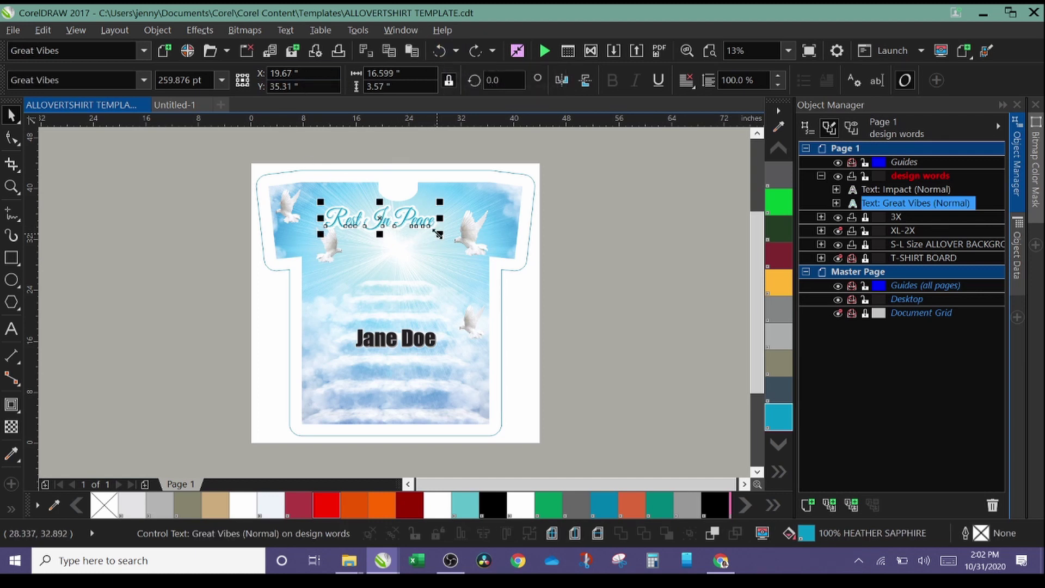
Step: Enlarge the "Rest In Peace" heading proportionally to about 21.8 inches wide, and select the name text below it
drag(439, 234, 471, 254)
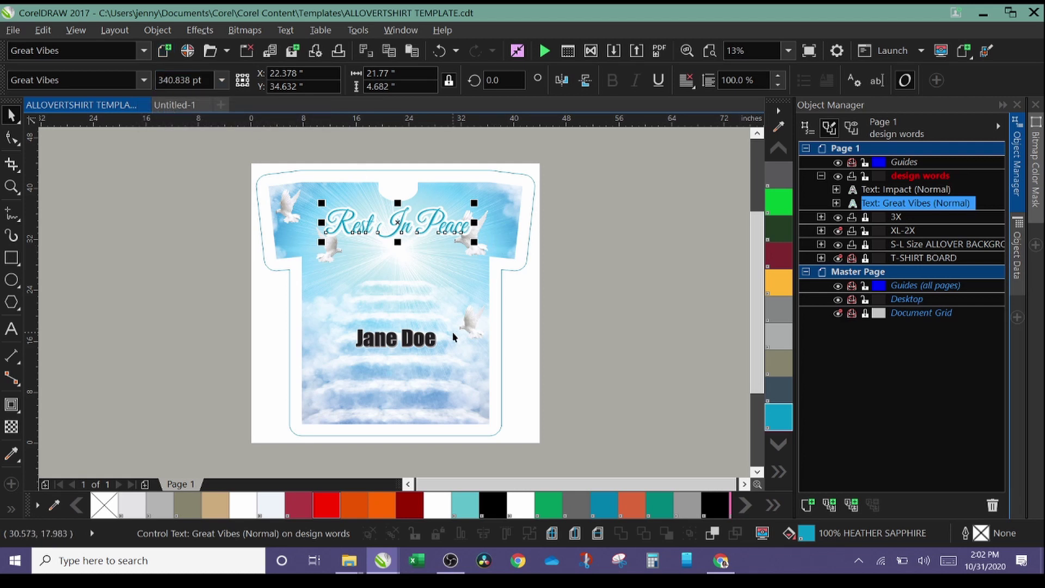
click(398, 340)
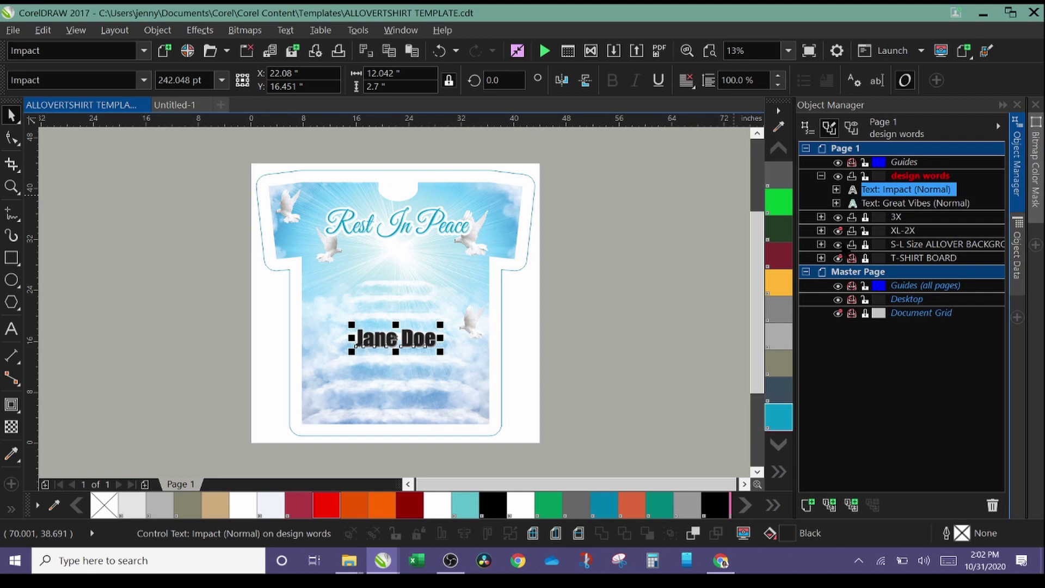
Step: Hide the S-L size background layer and show the XL-2X layer instead
click(838, 258)
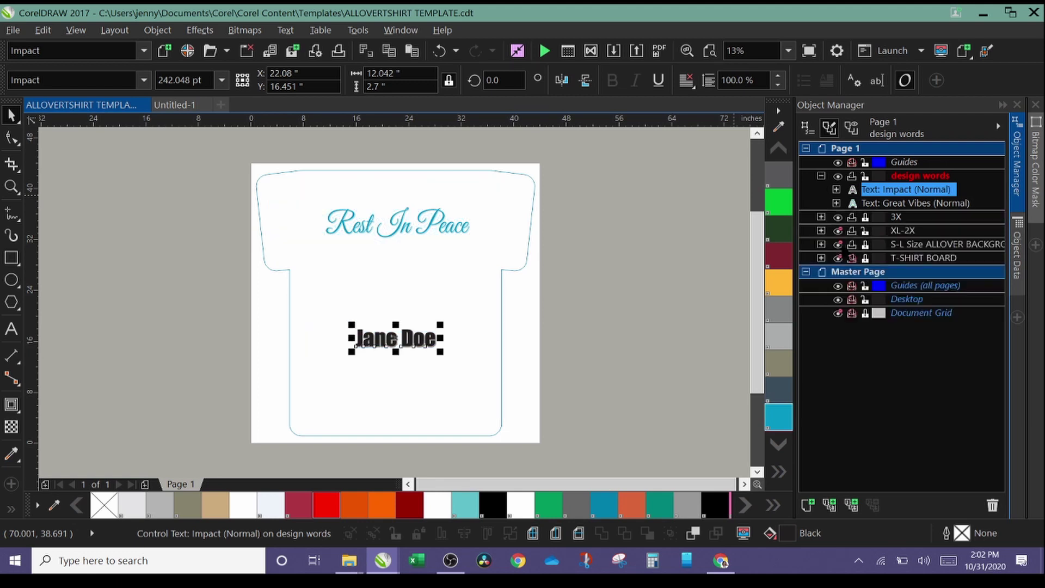
click(839, 230)
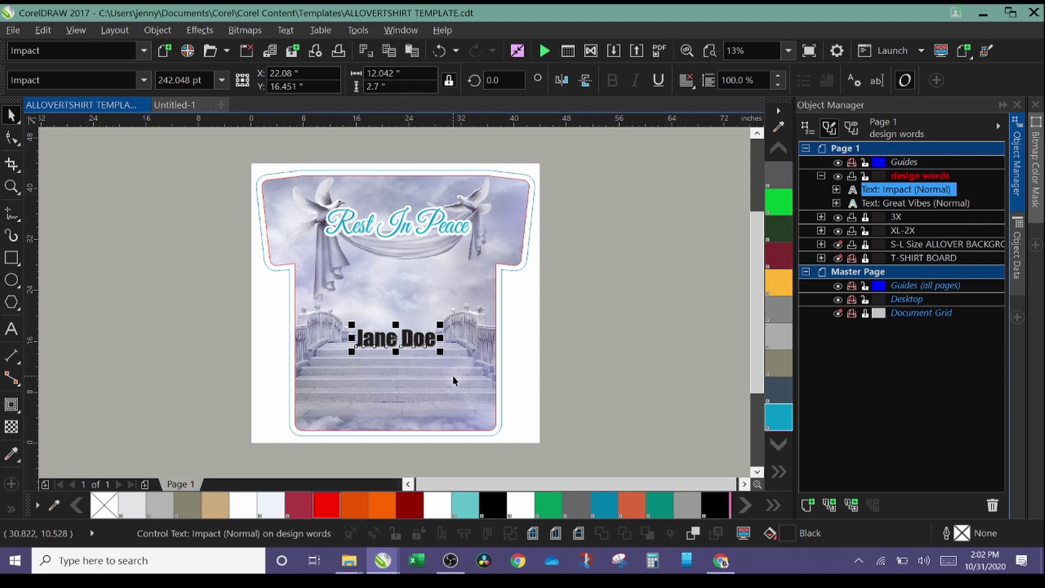
Step: Set the outline width of the XL-2X PowerClip shape to None, and deselect the shape
click(327, 182)
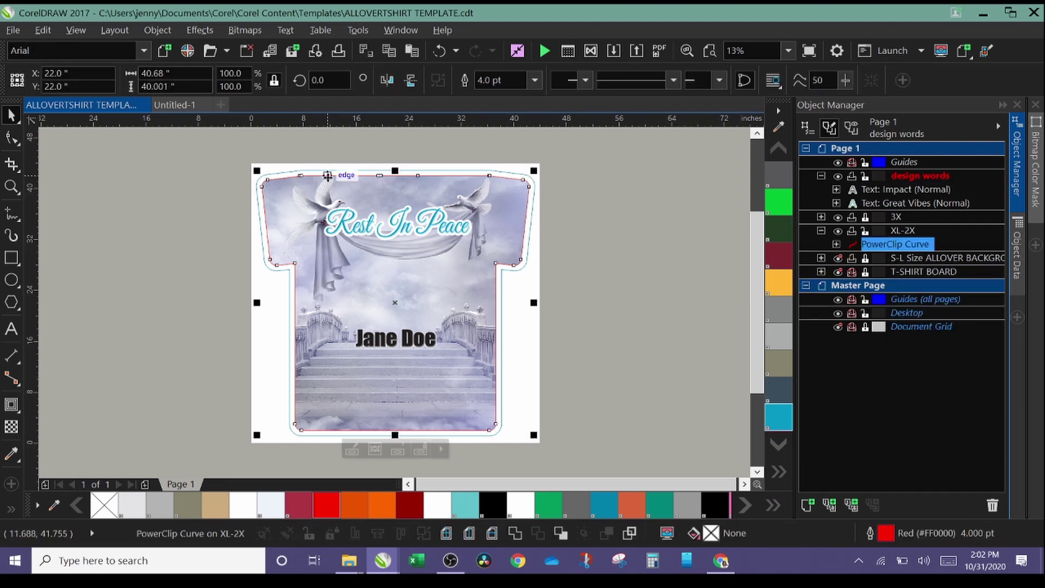
click(535, 81)
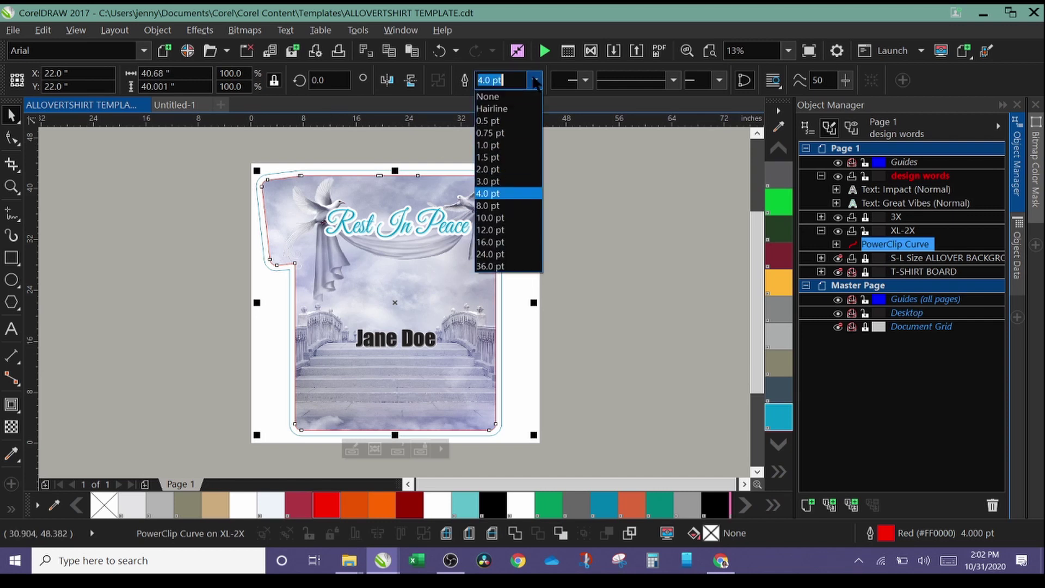
click(517, 98)
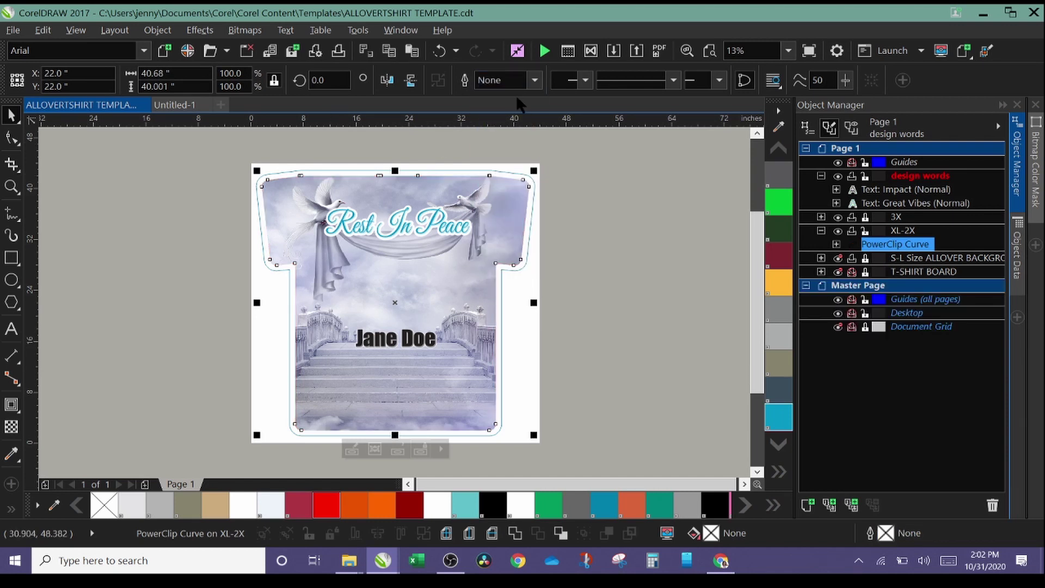
click(559, 257)
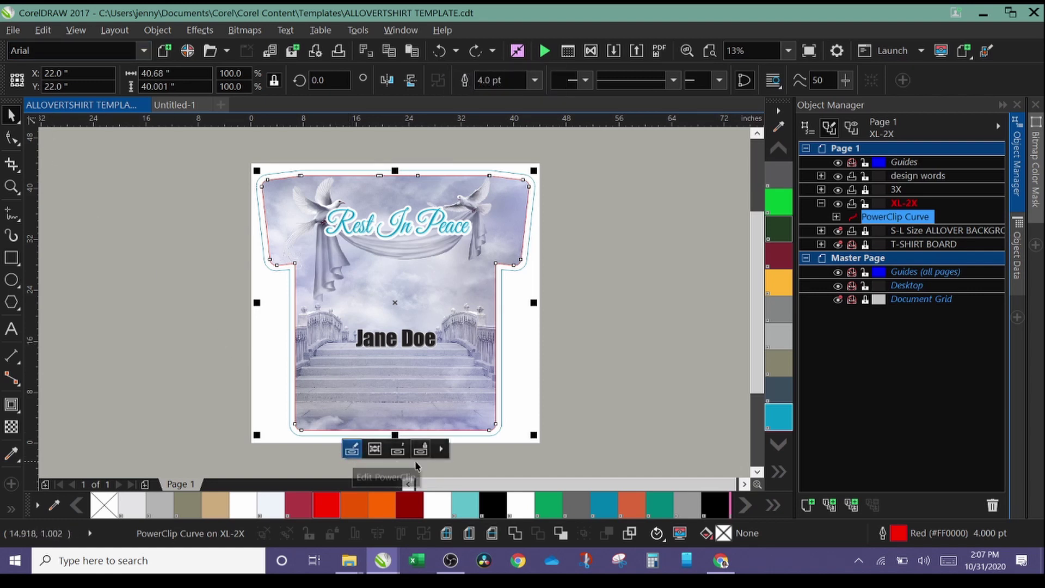
Step: Select the contents of the XL-2X PowerClip shape and delete the AdobeStock_37429168.jpeg background picture from it
click(444, 451)
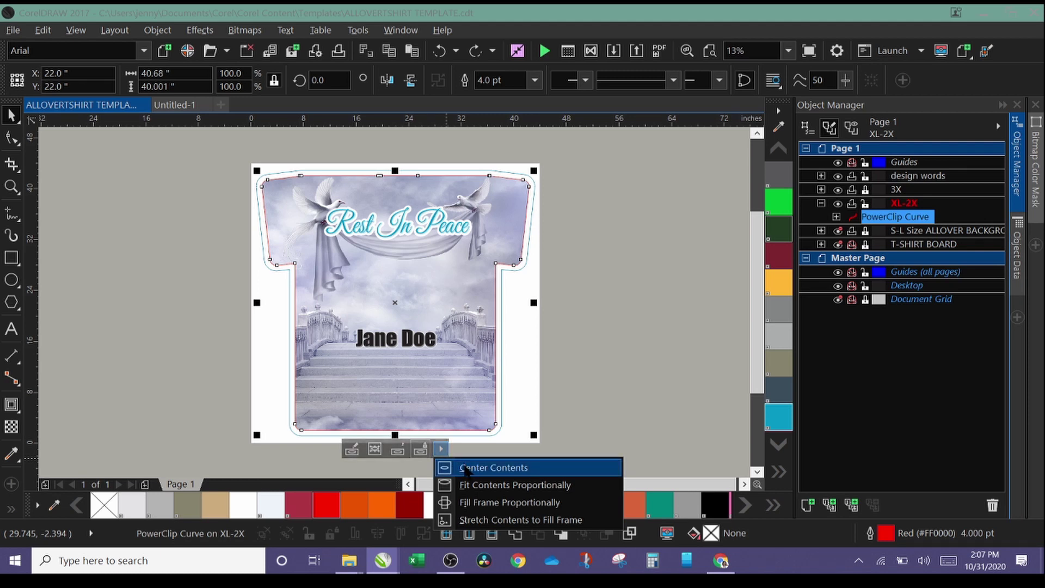
click(467, 471)
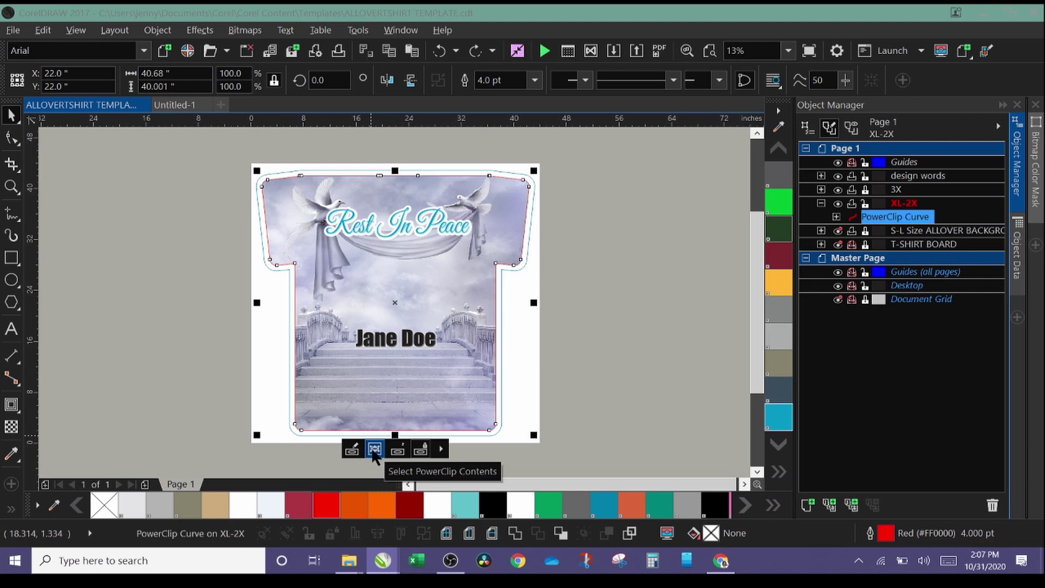
click(374, 448)
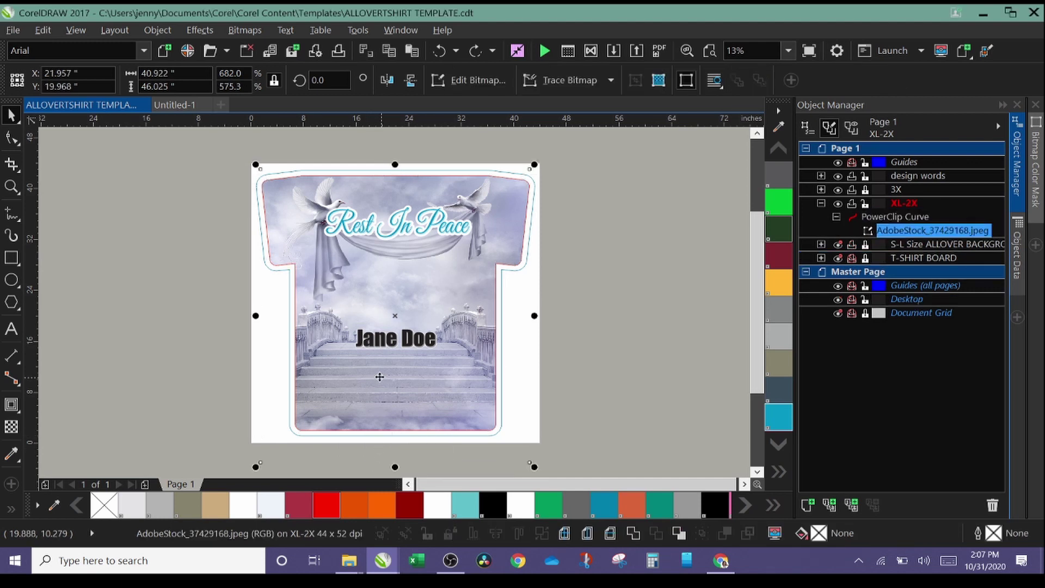
click(379, 398)
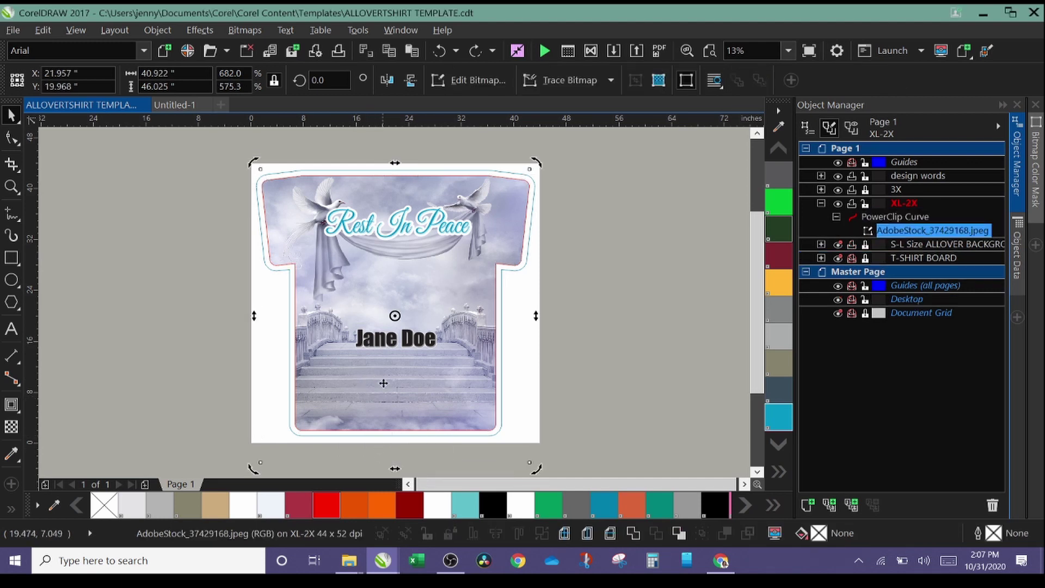
right_click(384, 384)
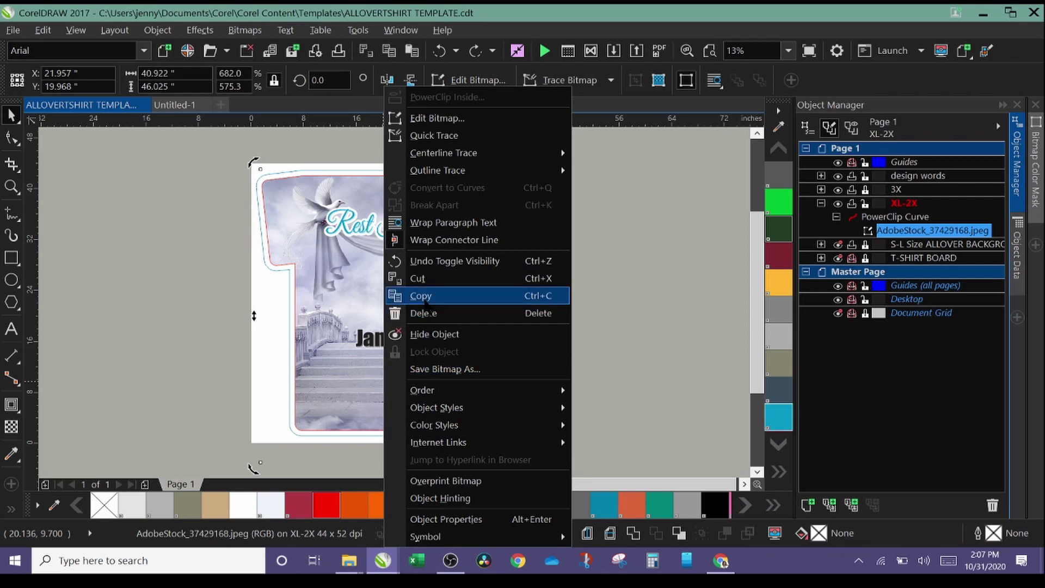
click(432, 315)
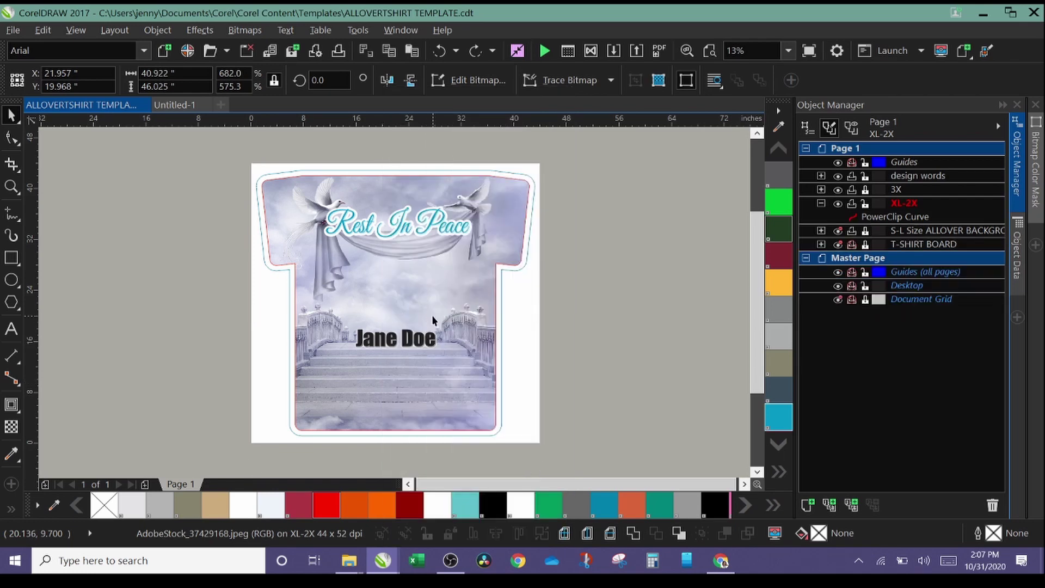
Step: Import angels-wings-blue.jpg and place it over the shirt at about 58.7 by 41 inches
right_click(920, 217)
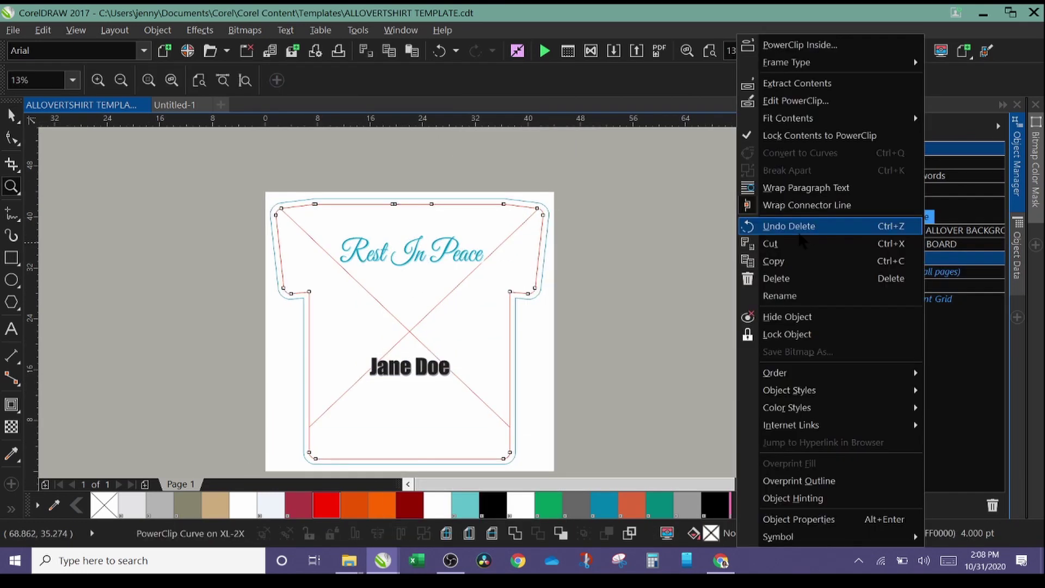
click(451, 163)
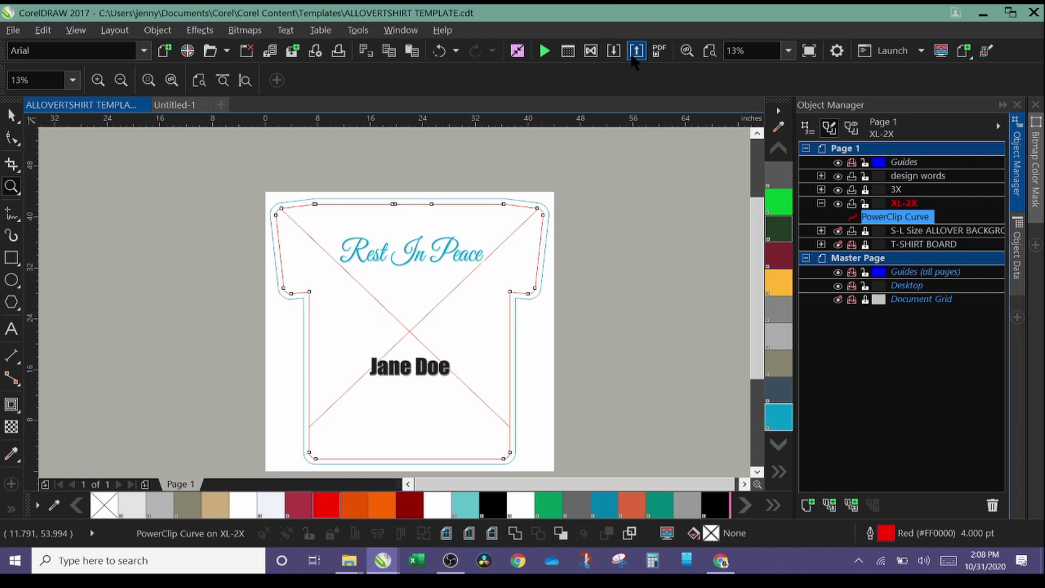
click(614, 52)
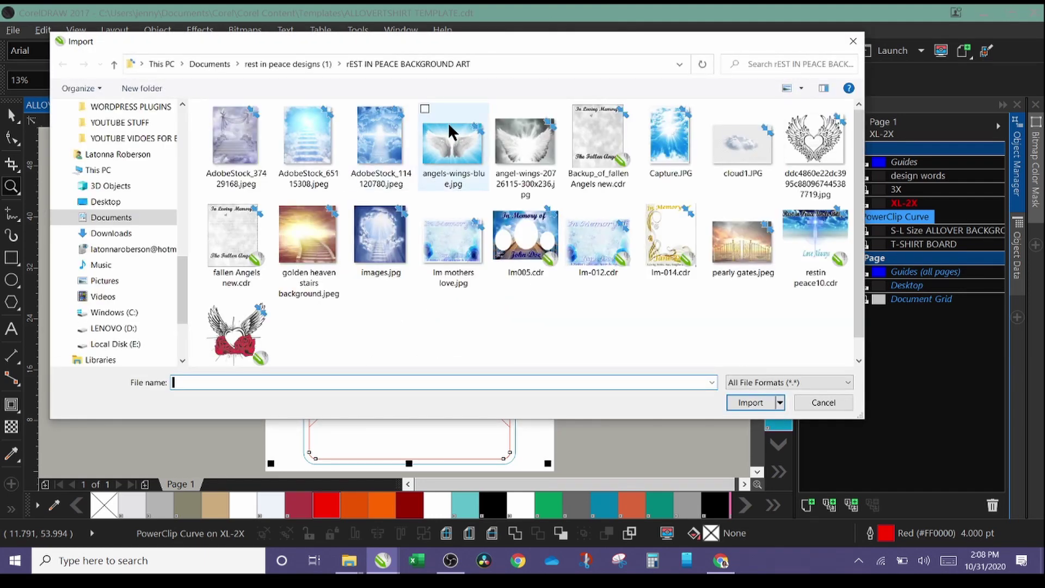
click(448, 125)
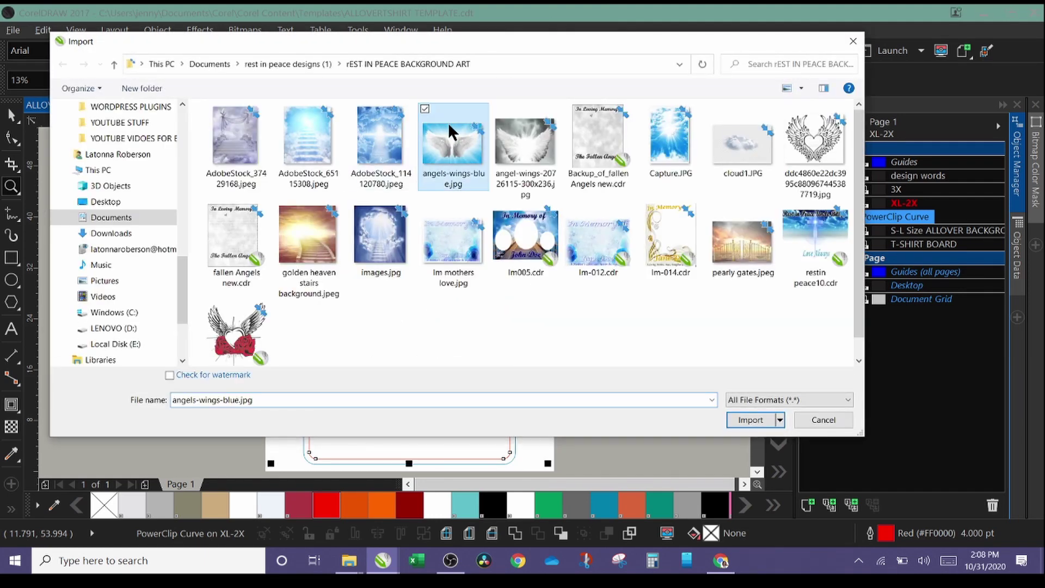
click(762, 418)
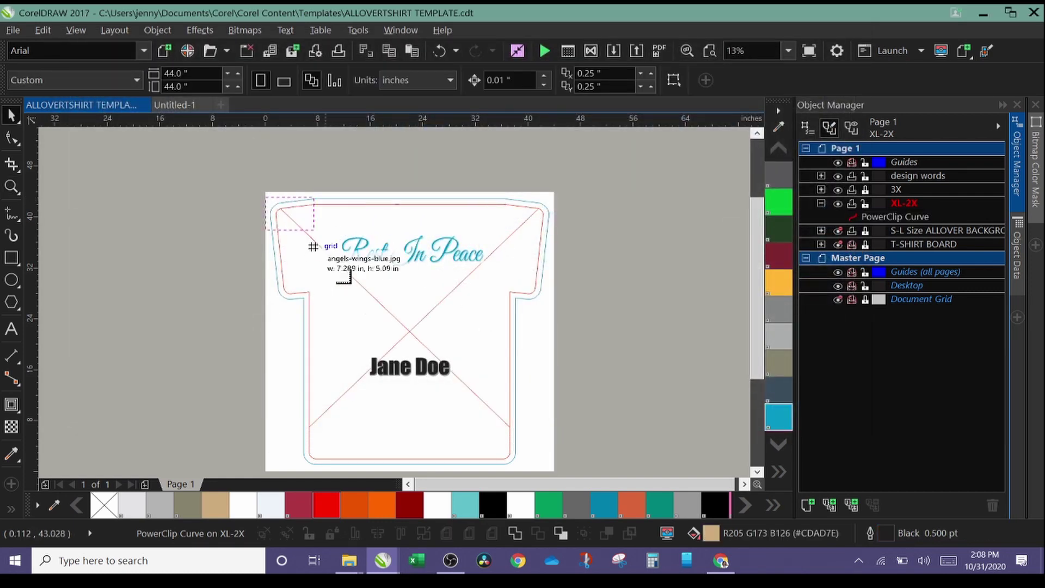
drag(344, 277, 651, 446)
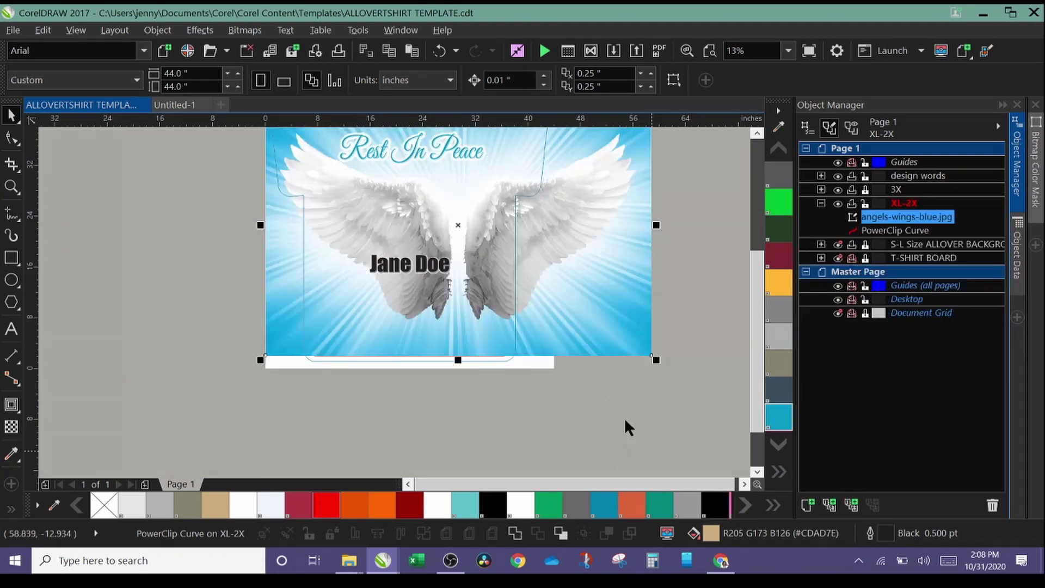
Step: Put the angel wings picture inside the XL-2X PowerClip shape, and deselect it with the whole shirt in view
drag(415, 324, 391, 327)
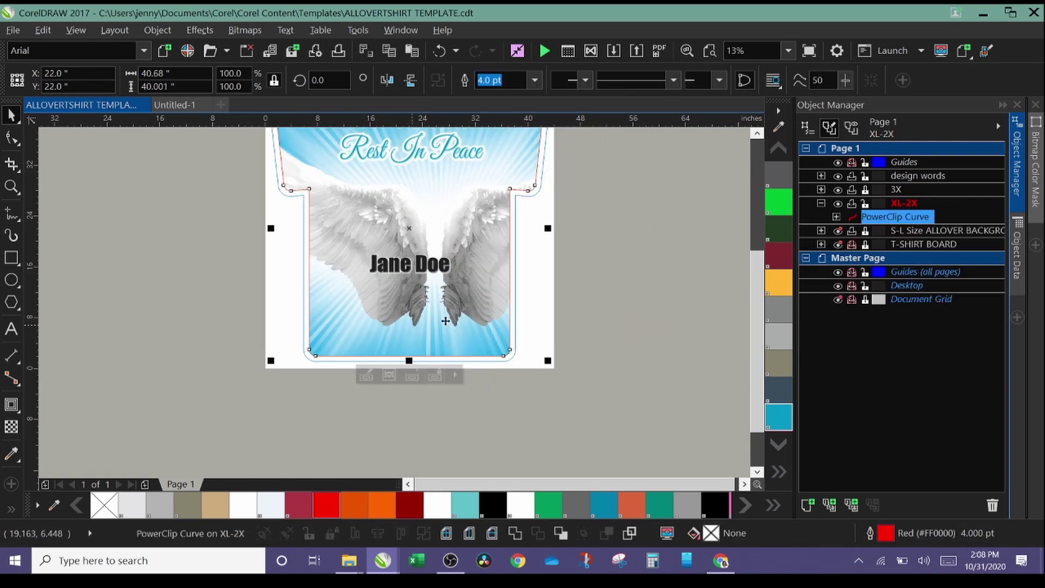
click(603, 326)
scroll(604, 327, up, 2)
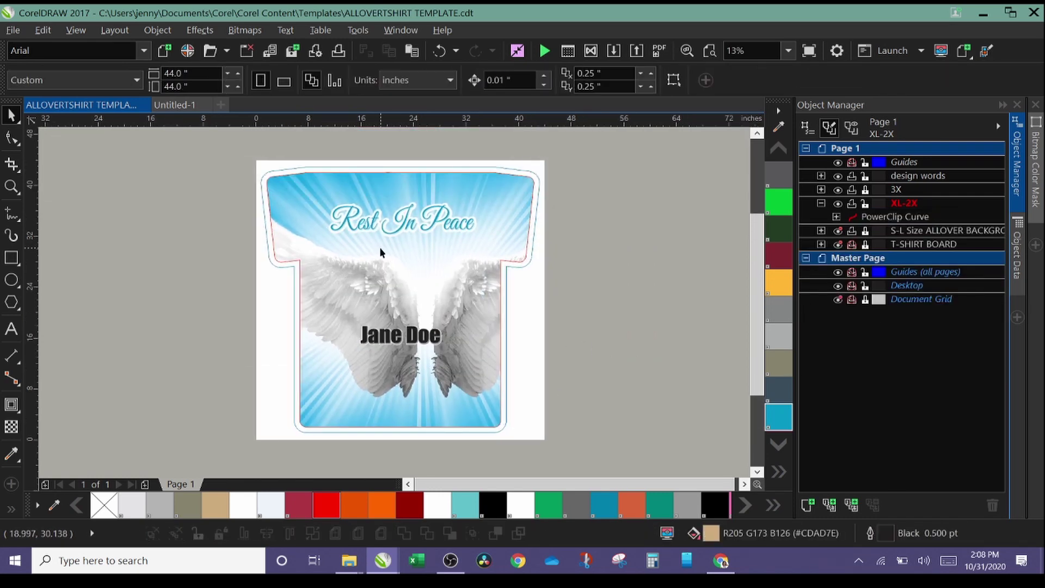
Step: Edit the XL-2X PowerClip contents, resize the angel wings picture to about 42.1 by 46 inches, and finish editing with nothing selected
click(318, 266)
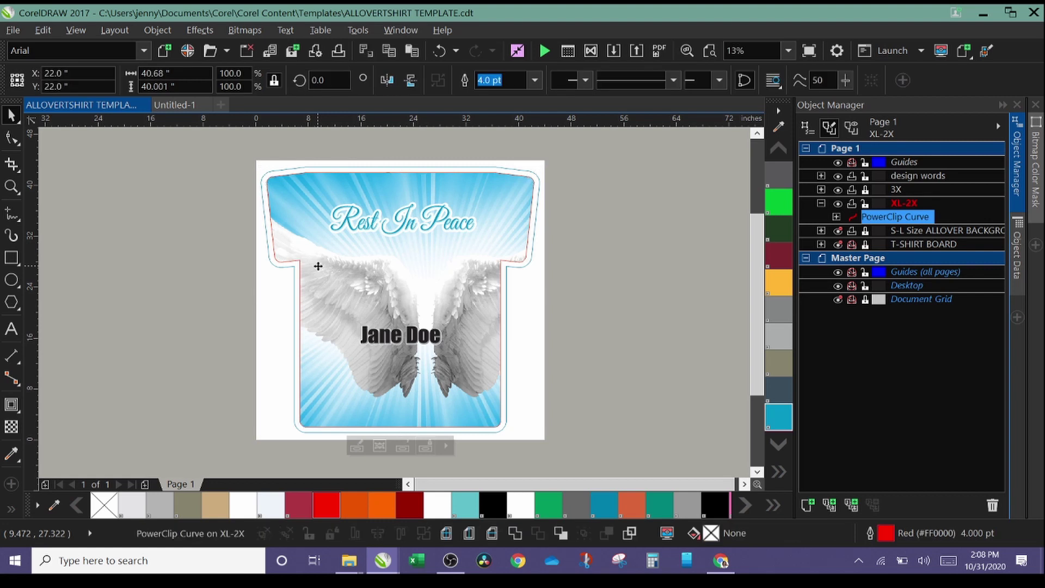
click(376, 446)
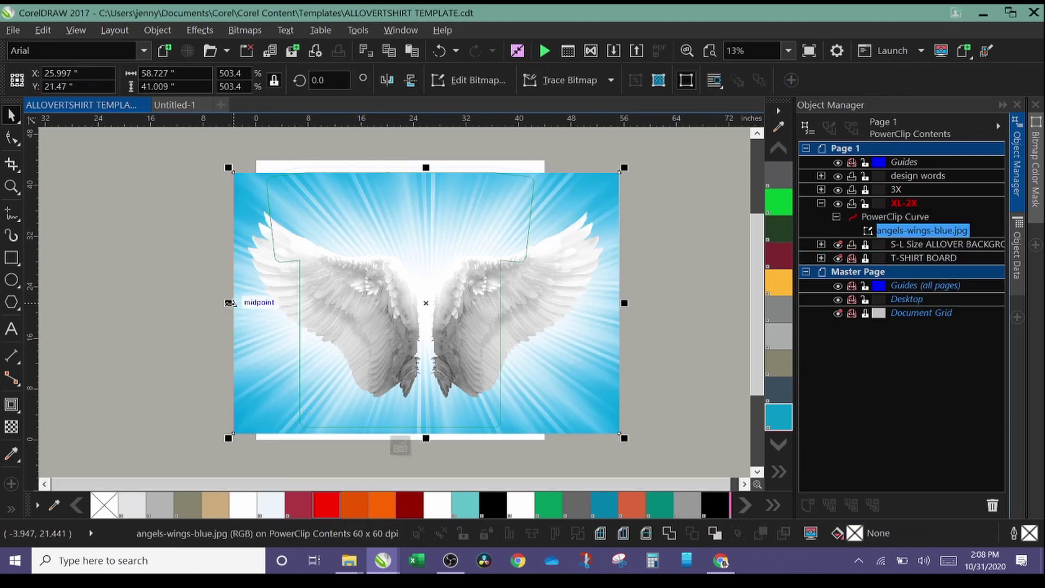
drag(228, 305, 253, 307)
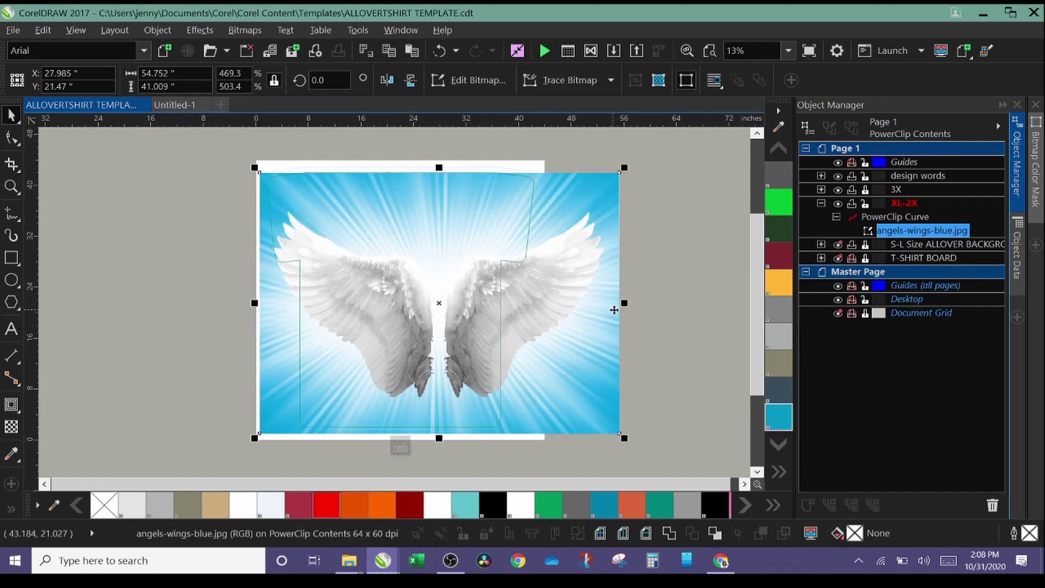
drag(625, 303, 544, 297)
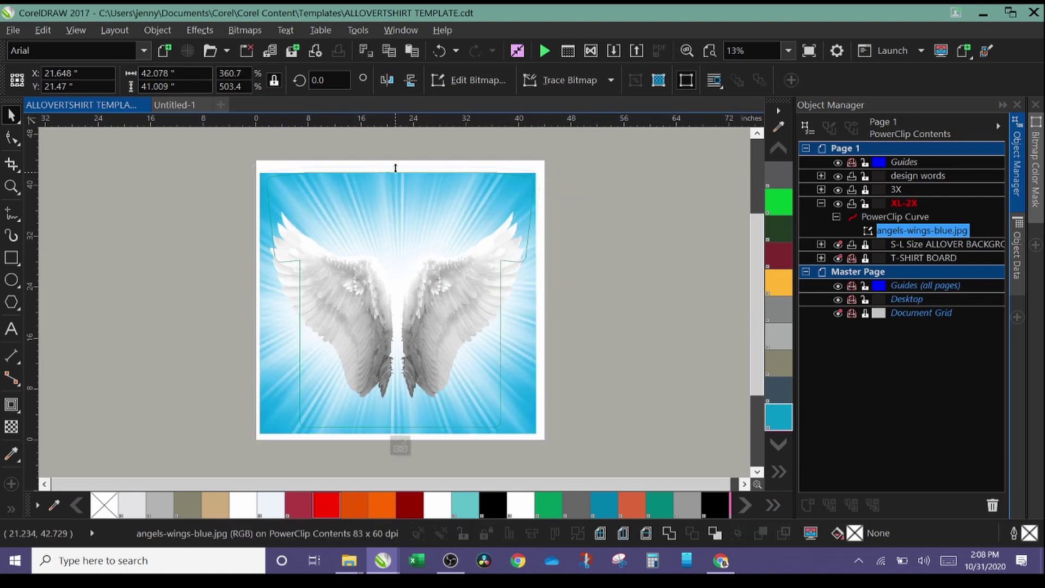
drag(396, 171, 395, 139)
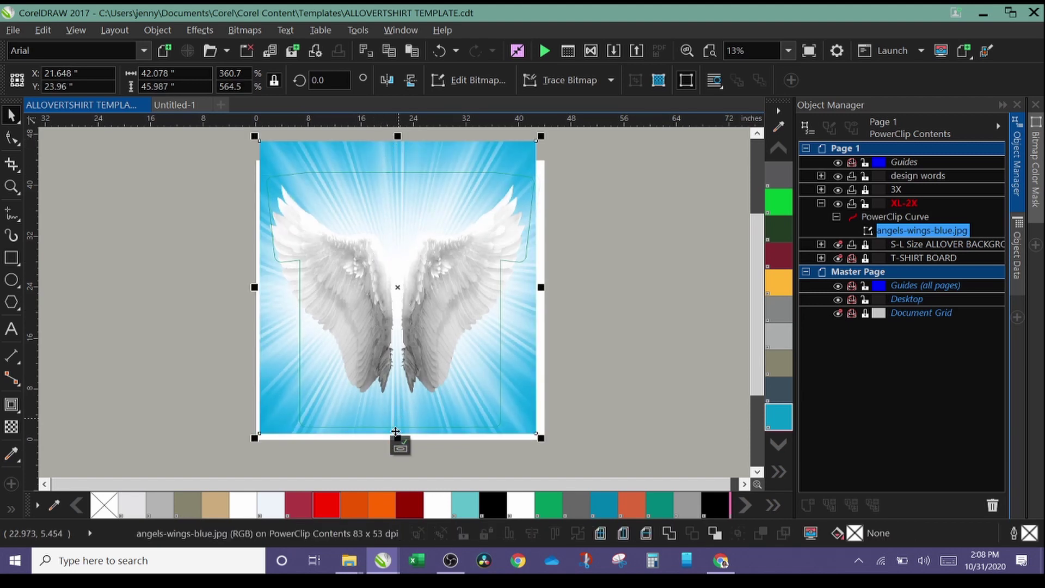
click(400, 447)
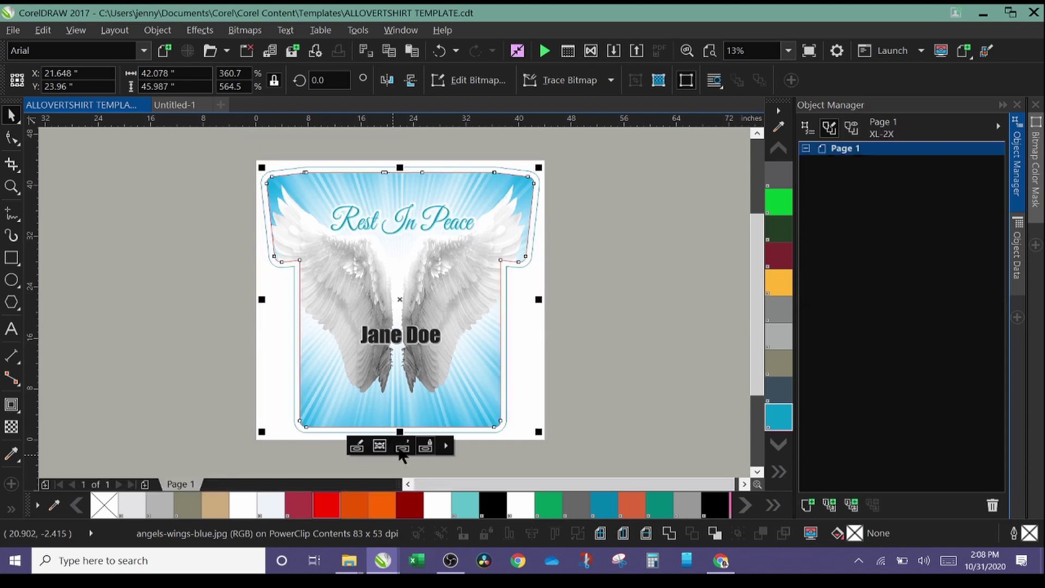
click(228, 340)
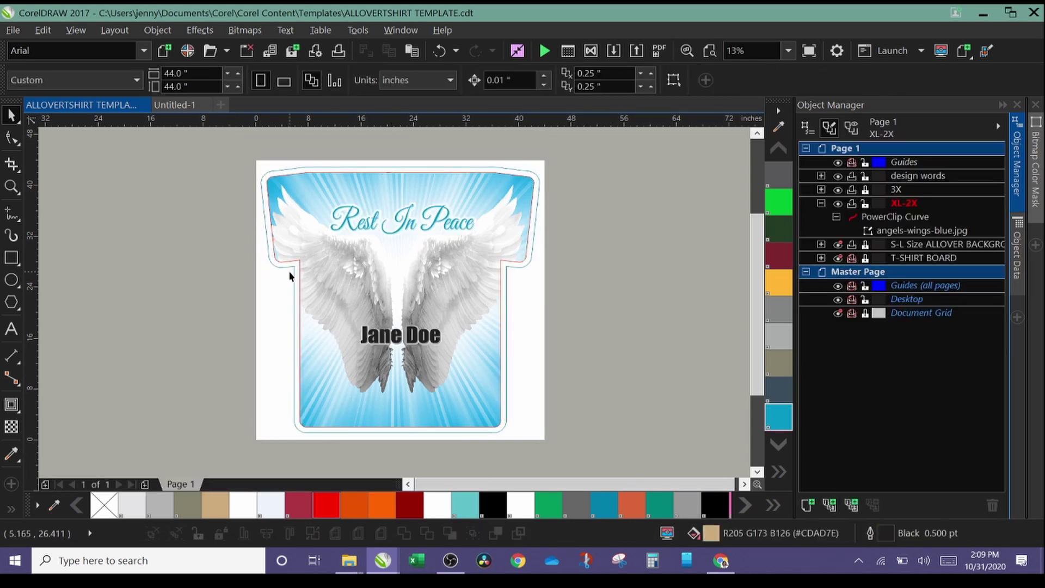
Step: Hide the 3X layer, and set the outline width of the XL-2X PowerClip shape to None
click(837, 190)
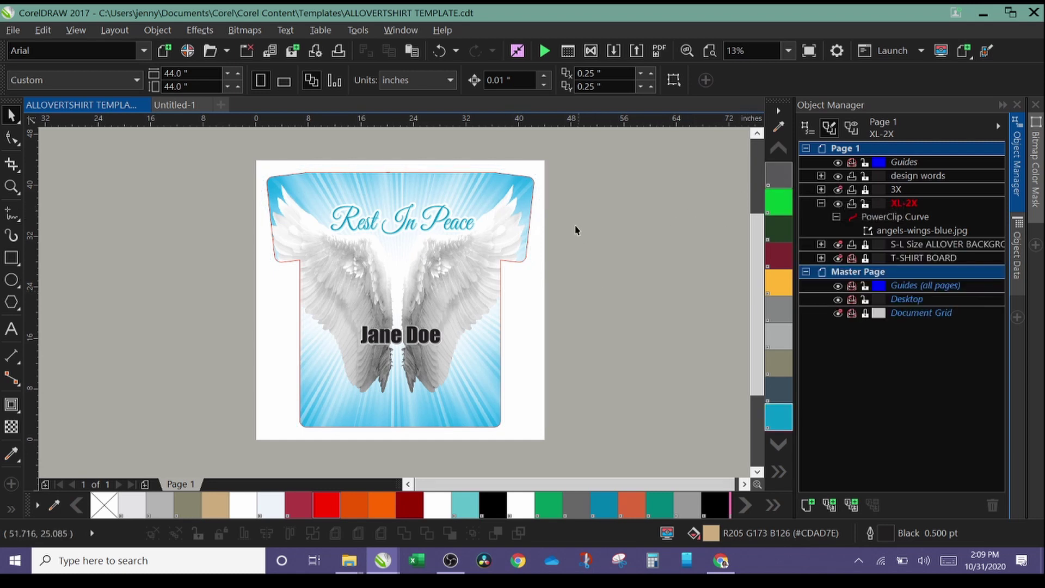
click(489, 181)
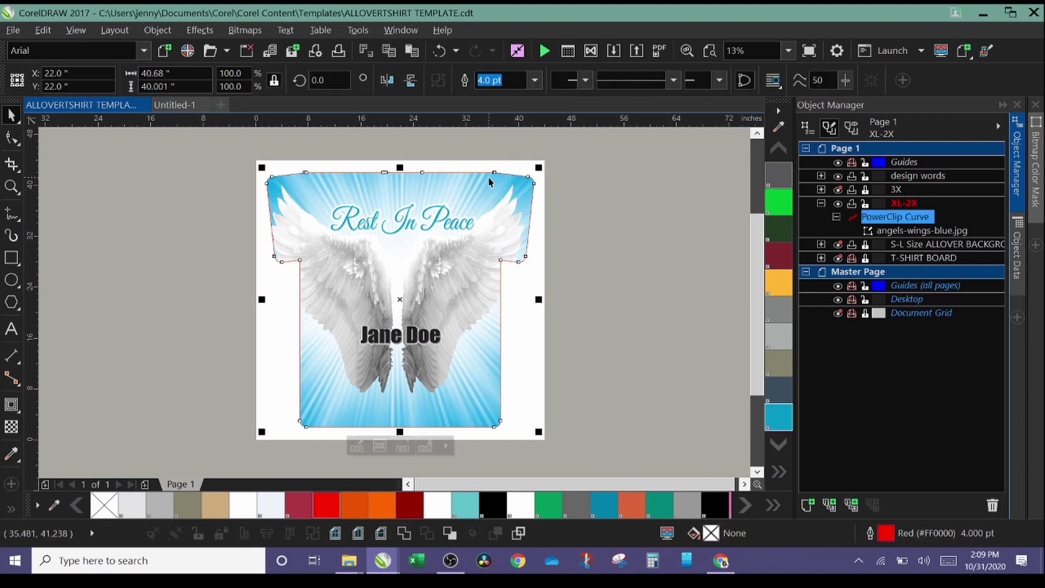
click(533, 82)
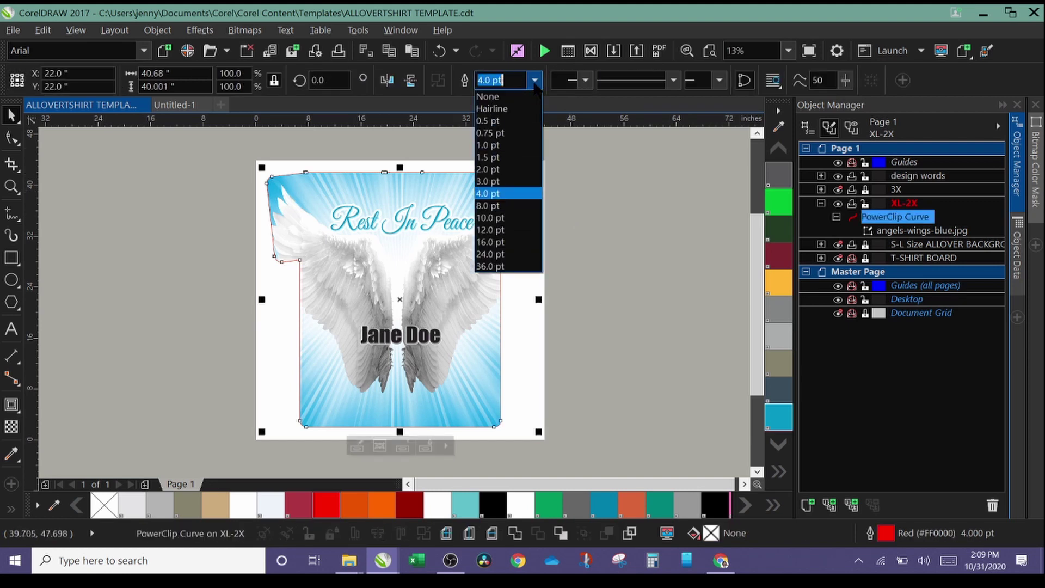
click(523, 98)
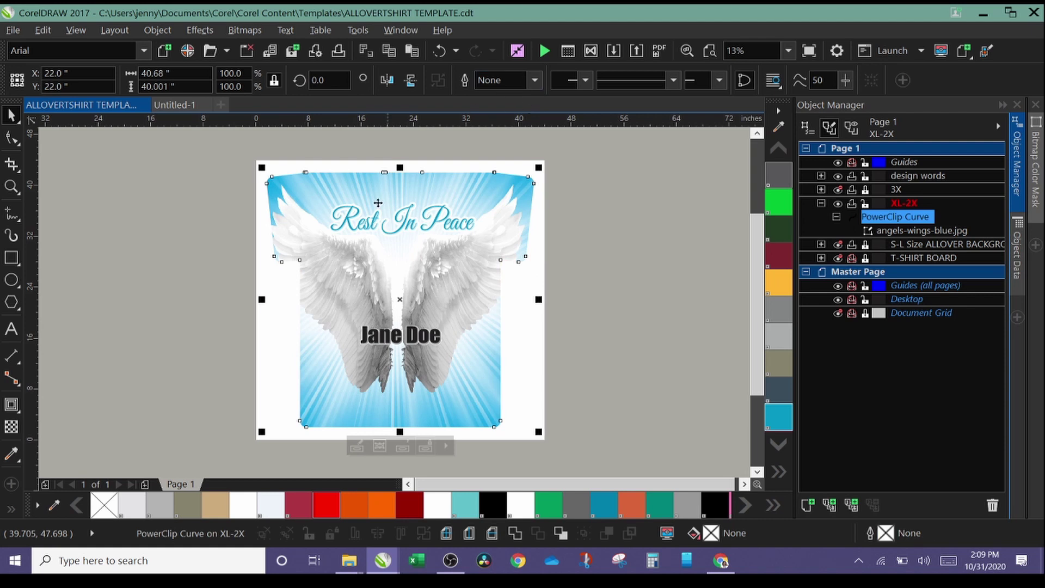
click(234, 292)
Step: Import black baby.png from the Pictures folder and place it between the angel wings at about 12.4 by 22.2 inches
click(316, 237)
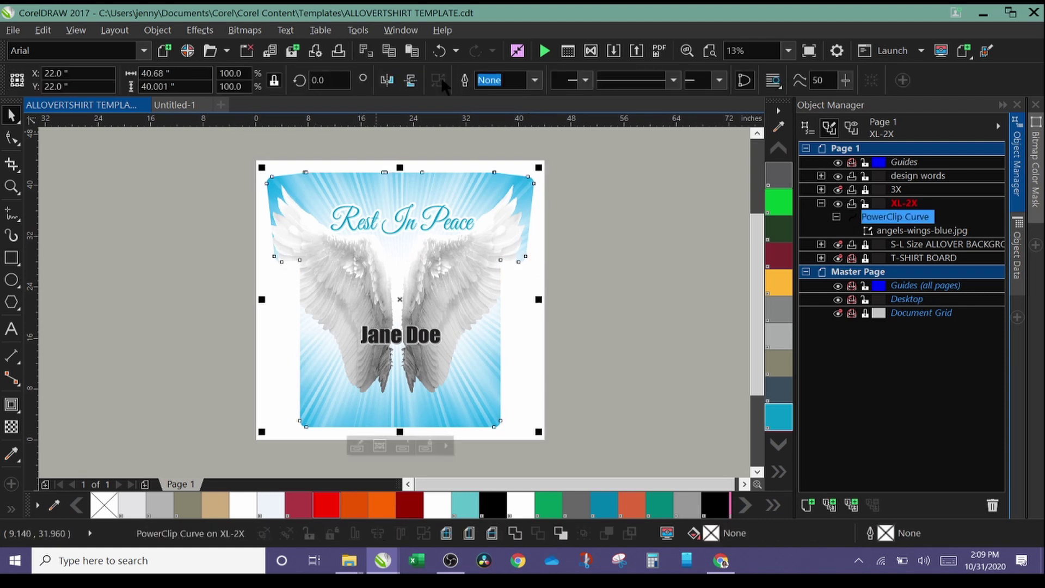
click(615, 53)
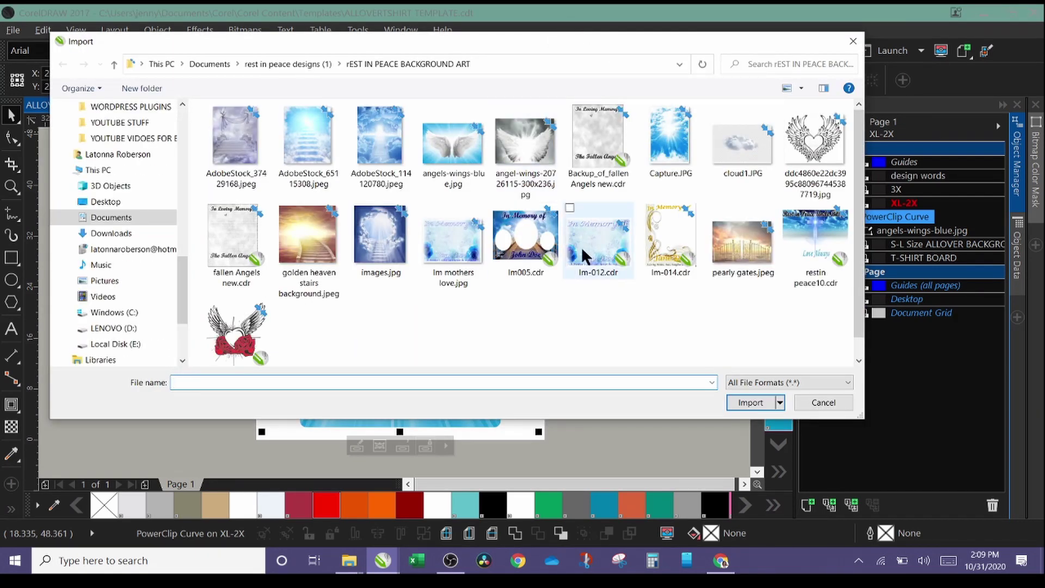
click(107, 284)
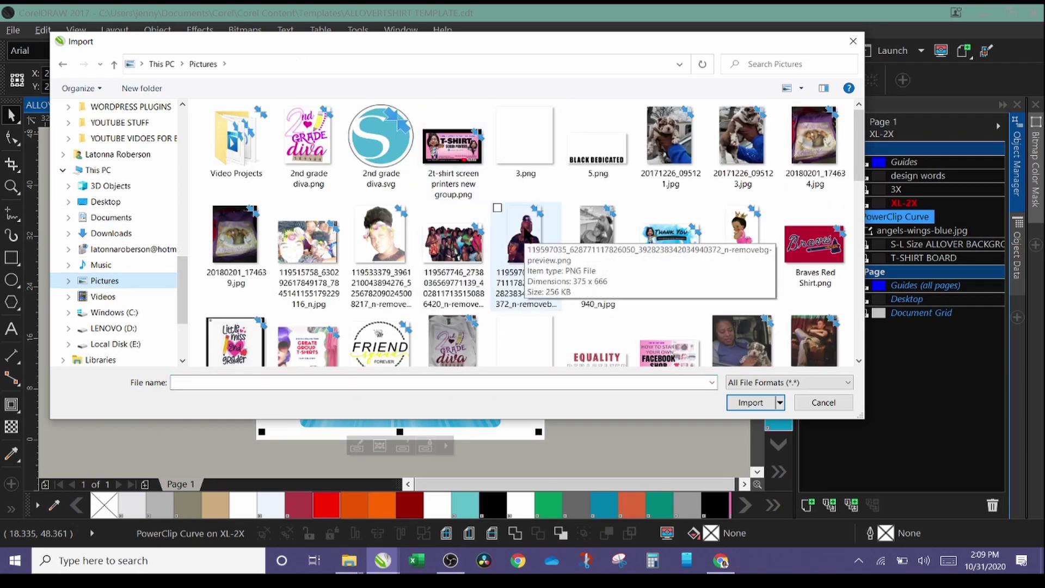
click(741, 233)
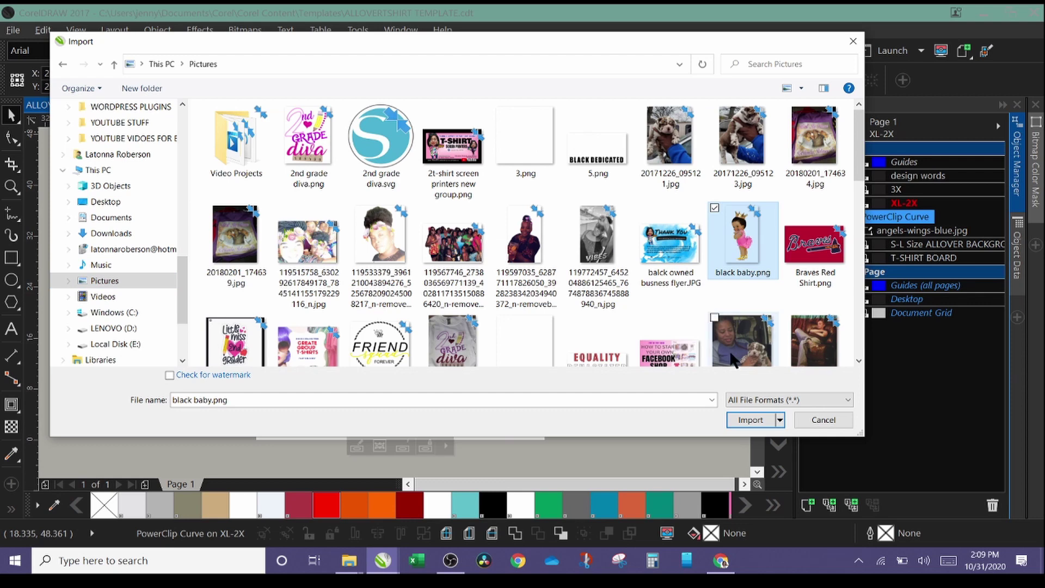
click(746, 418)
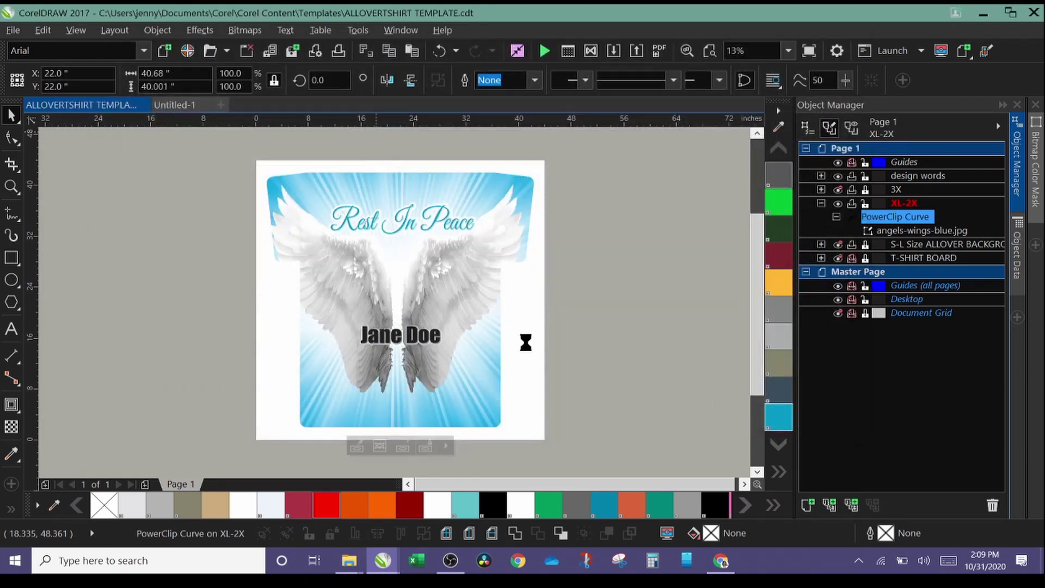
drag(369, 252, 469, 371)
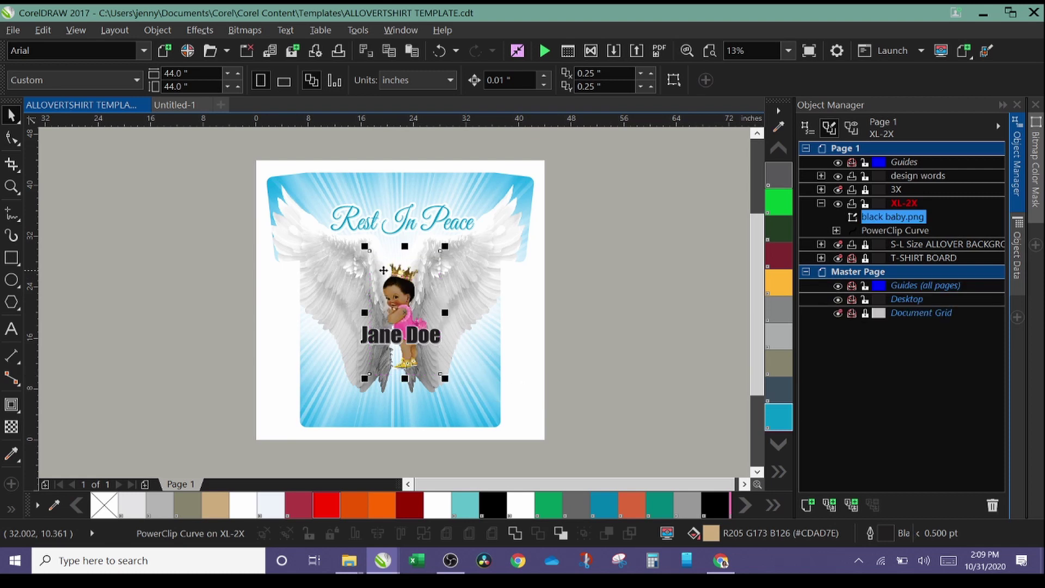
click(393, 279)
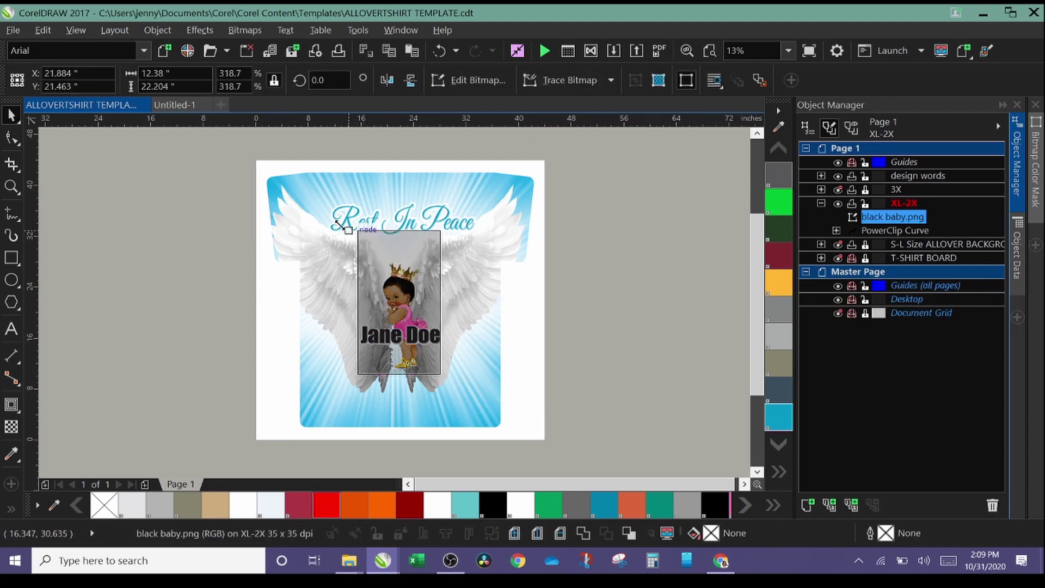